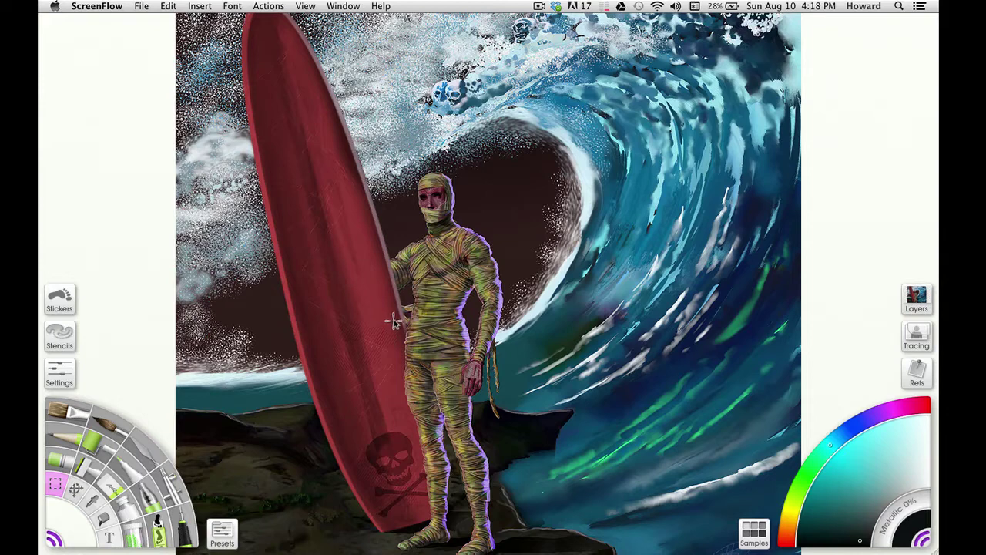
- Turn on Show Grid and Snap To Grid to place a 10px grid over the painting
left_click(394, 322)
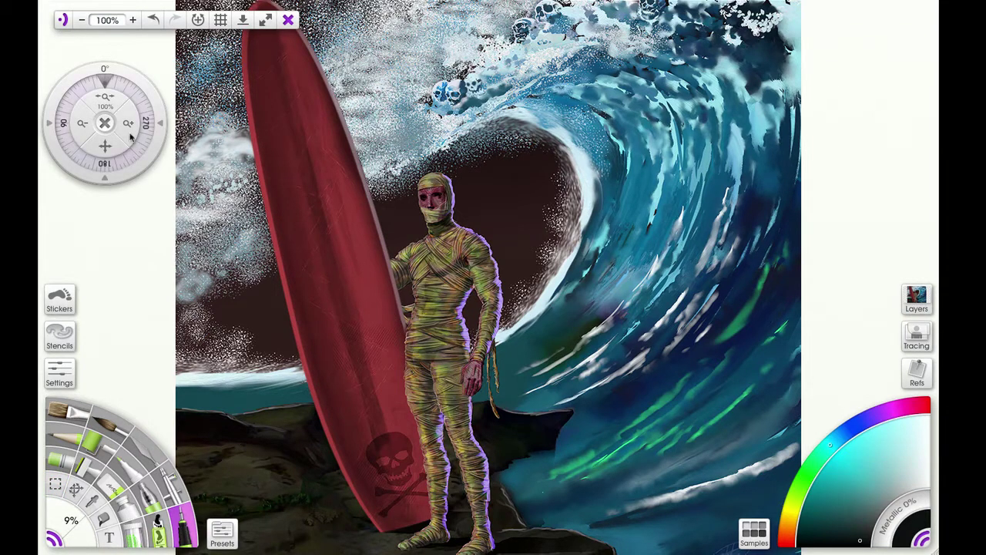
left_click(221, 21)
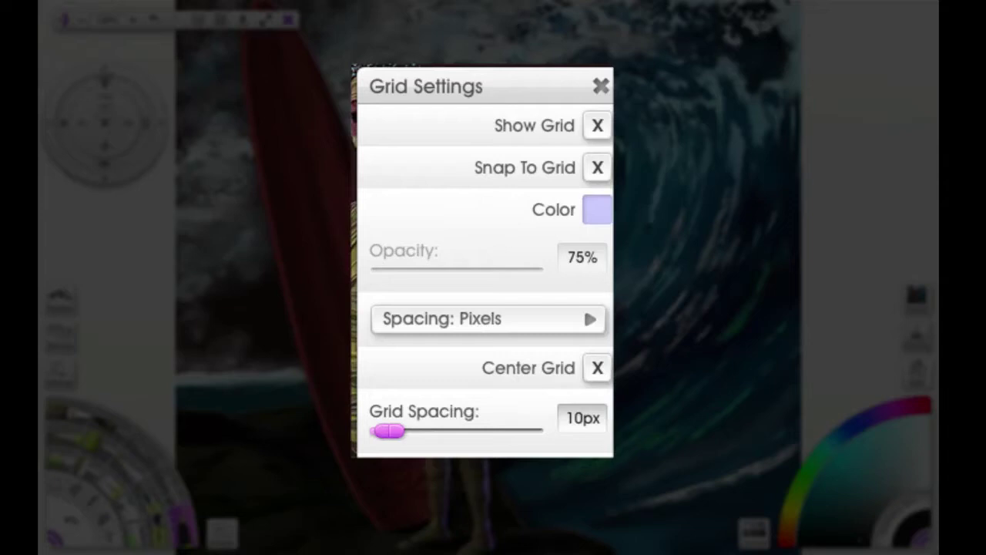
left_click(543, 201)
left_click_drag(528, 188, 616, 180)
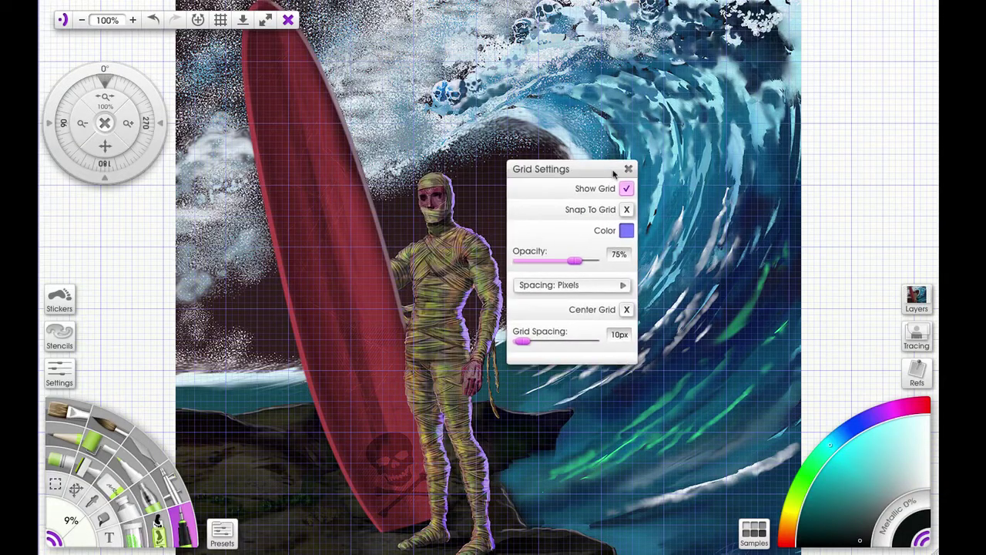
left_click(630, 216)
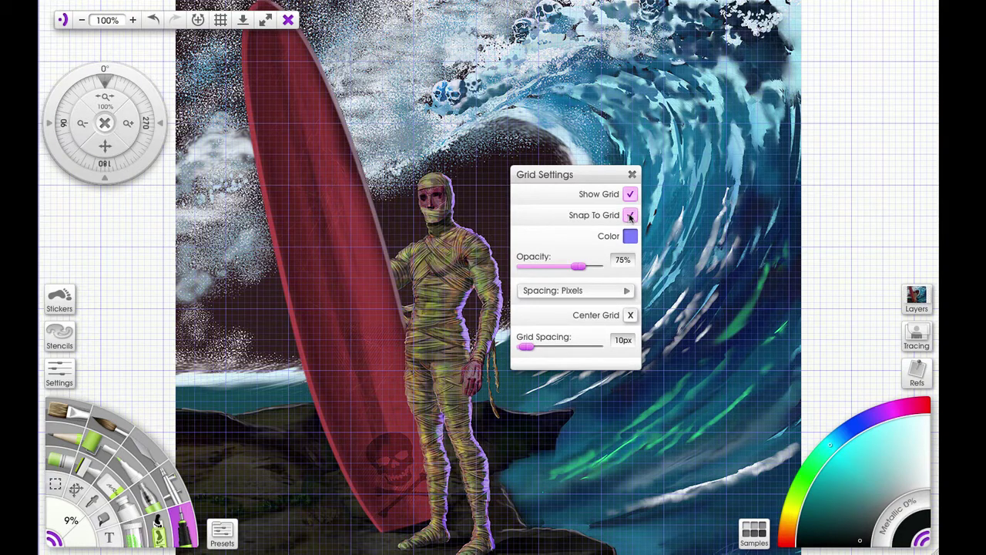
- Drag grid-snapped selection marquees, ending with a small rectangle in the wave hollow above the mummy's head
left_click(56, 484)
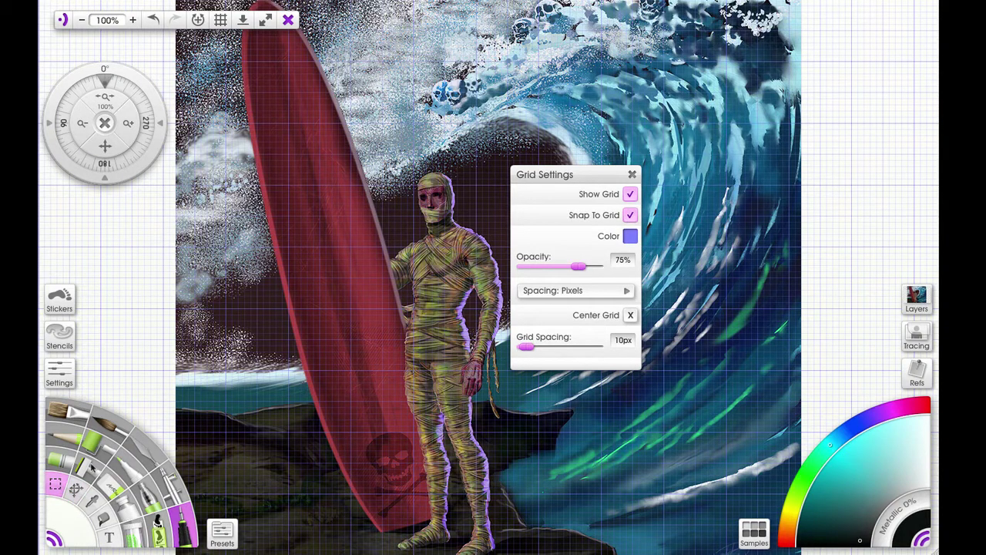
mouse_move(682, 131)
left_mouse_down()
mouse_move(755, 185)
mouse_move(774, 235)
mouse_move(766, 250)
mouse_move(716, 248)
mouse_move(681, 189)
left_mouse_up()
left_click_drag(688, 224, 690, 222)
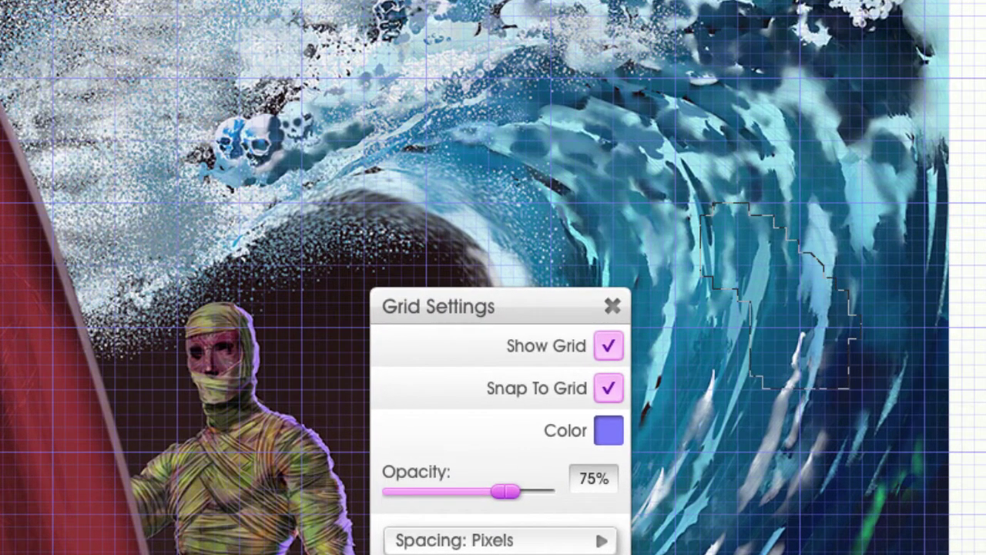
left_click_drag(177, 79, 300, 198)
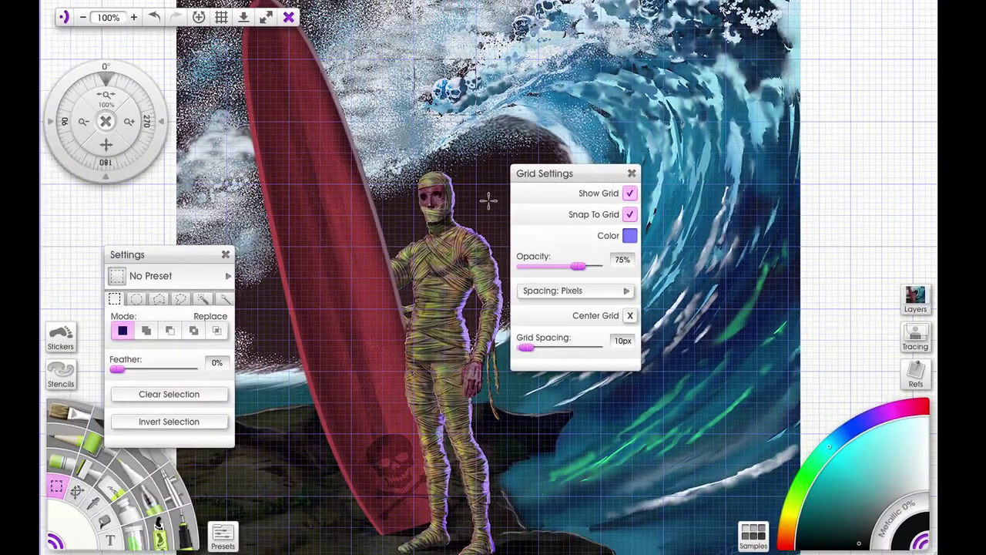
left_click_drag(595, 180, 738, 200)
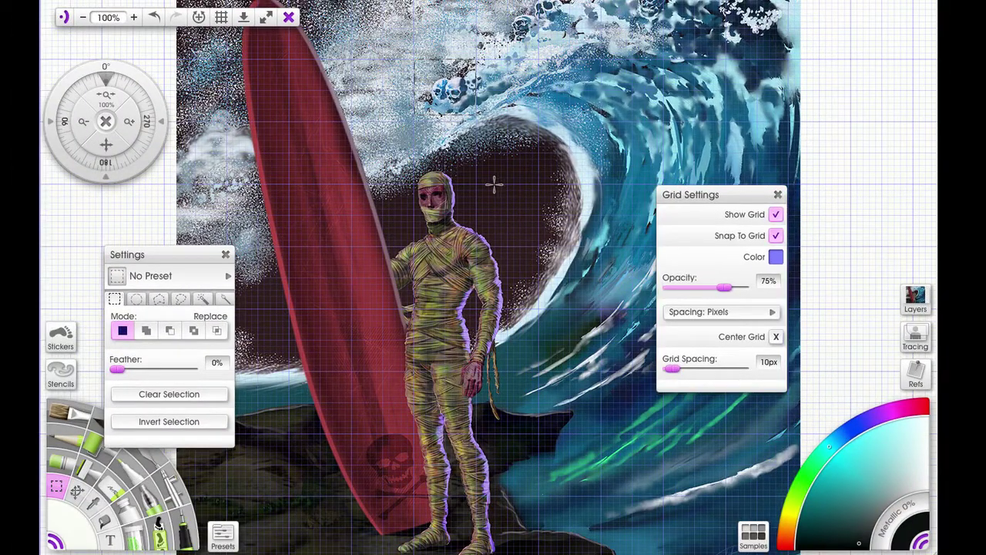
left_click_drag(498, 183, 515, 212)
- Fill the rectangle above the mummy's head with a yellow gradient
left_click(104, 523)
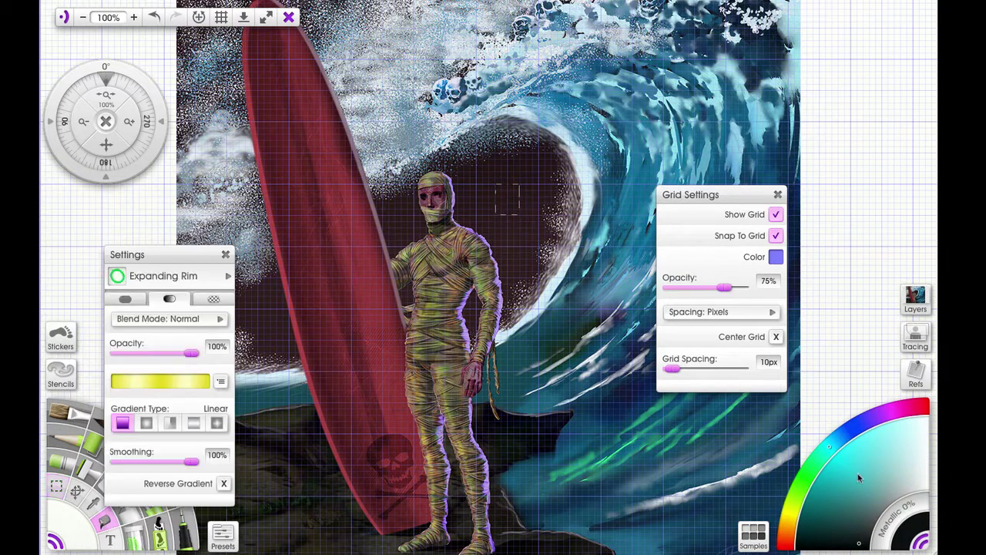
left_click(794, 512)
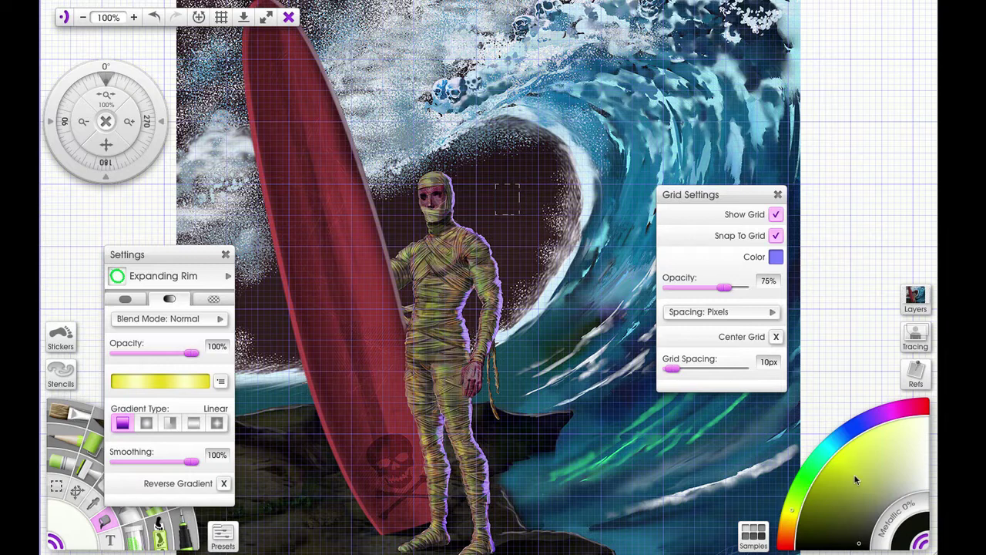
left_click(506, 198)
key("ctrl+t")
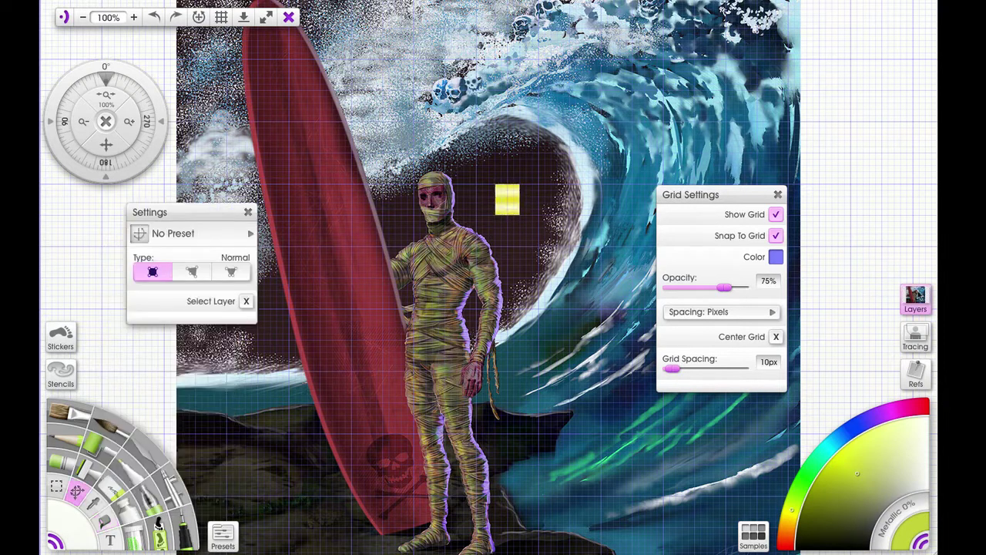
- Add an empty layer above the painting and fill a small square up-right of the first block with yellow
left_click(917, 294)
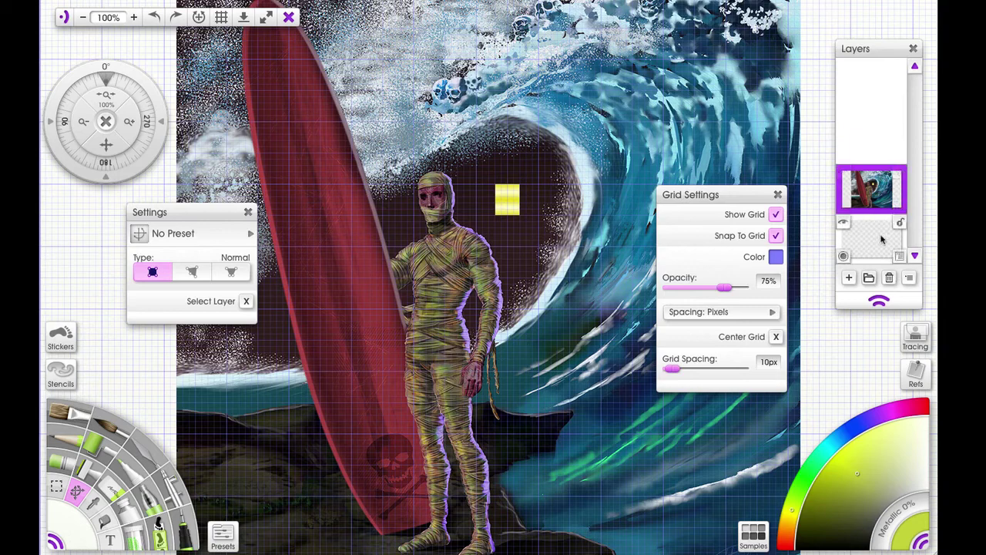
mouse_move(871, 188)
left_mouse_down()
mouse_move(874, 152)
mouse_move(890, 167)
left_mouse_up()
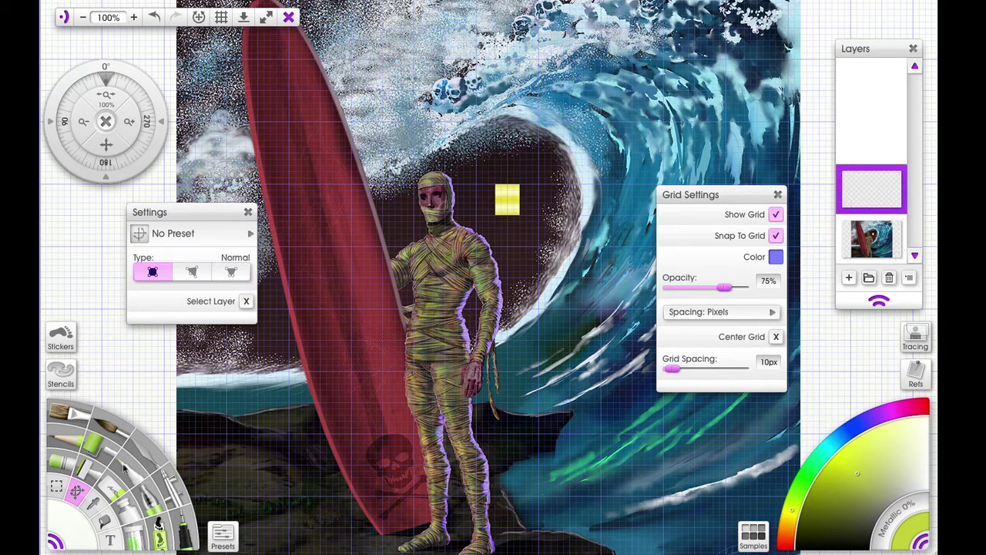
left_click(56, 487)
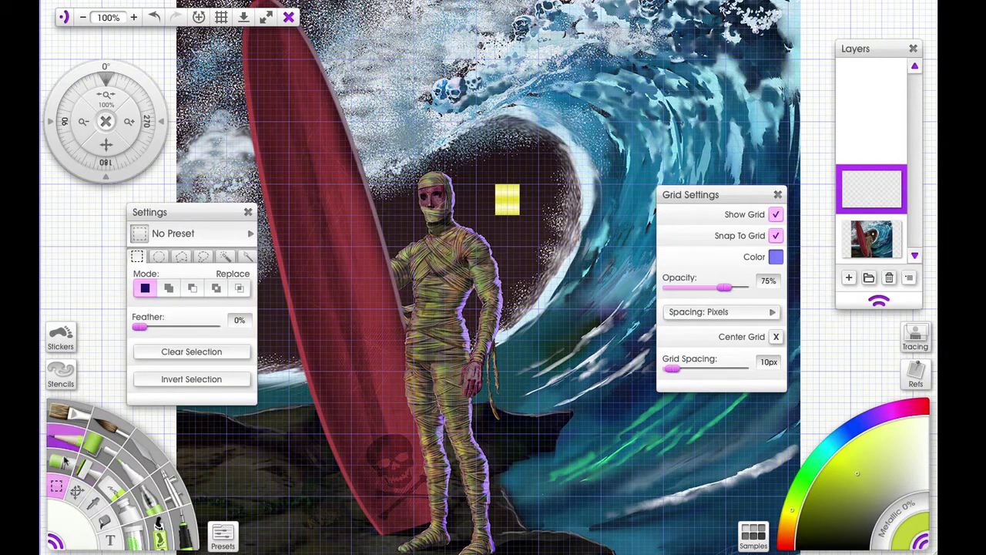
left_click_drag(520, 159, 545, 185)
key("f")
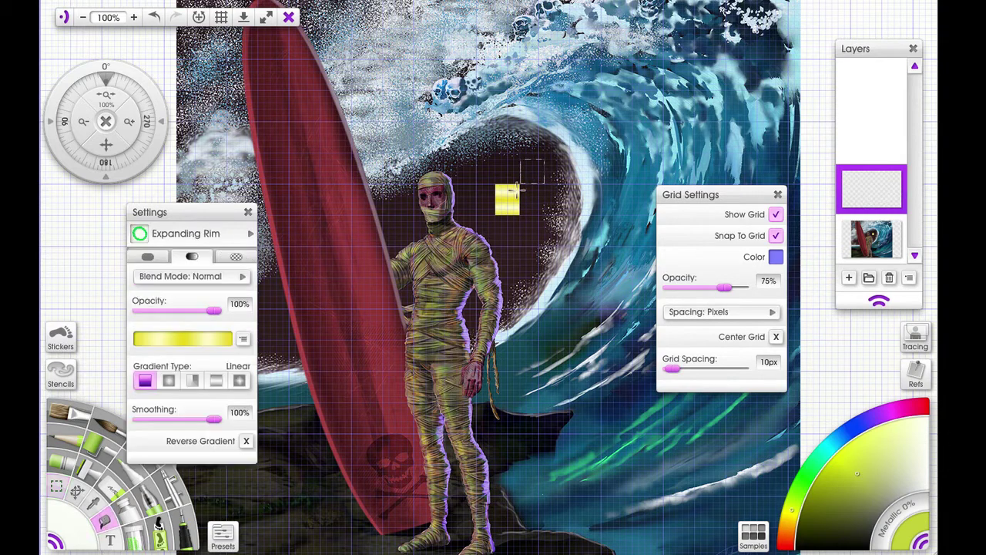
left_click(538, 173)
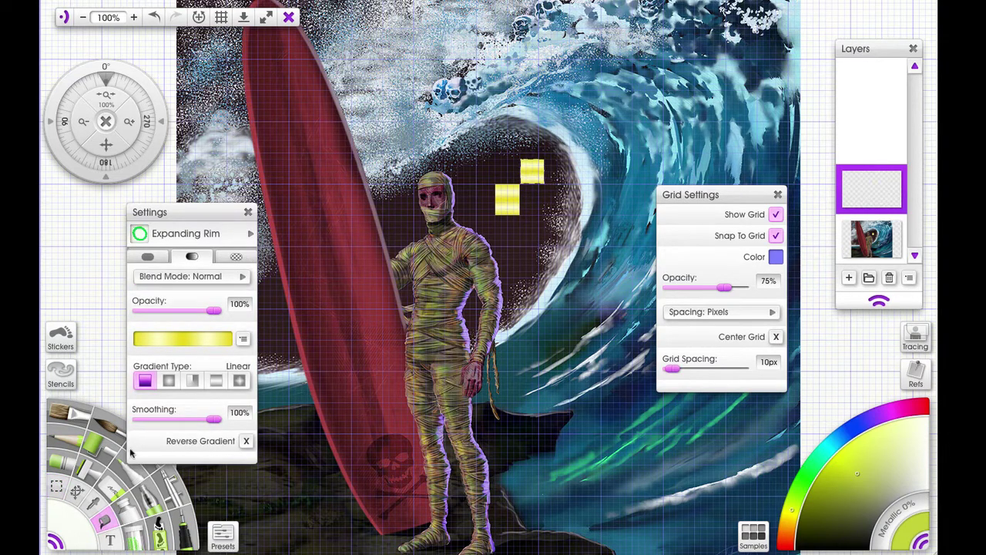
- Drag the upper yellow block down and to the right with the Transform tool, snapped to the grid
left_click(75, 490)
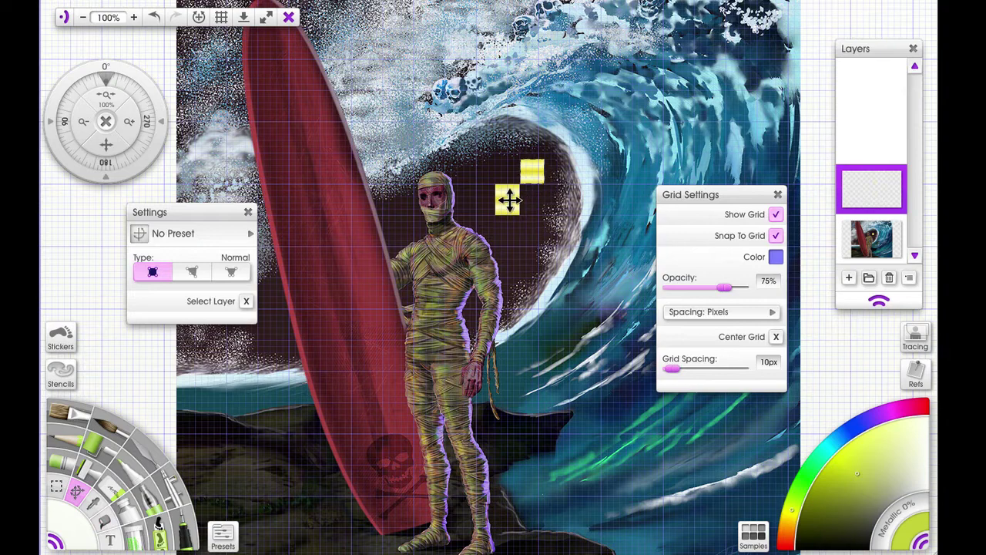
left_click_drag(509, 199, 554, 258)
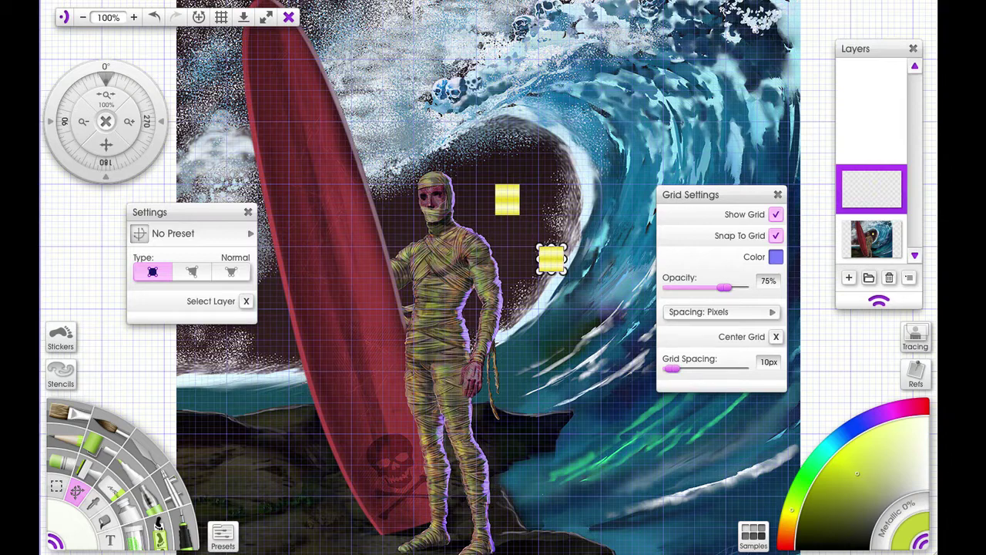
- Recolour the grid a dark, muted yellow and lower its opacity from 75% to 69%
key("f")
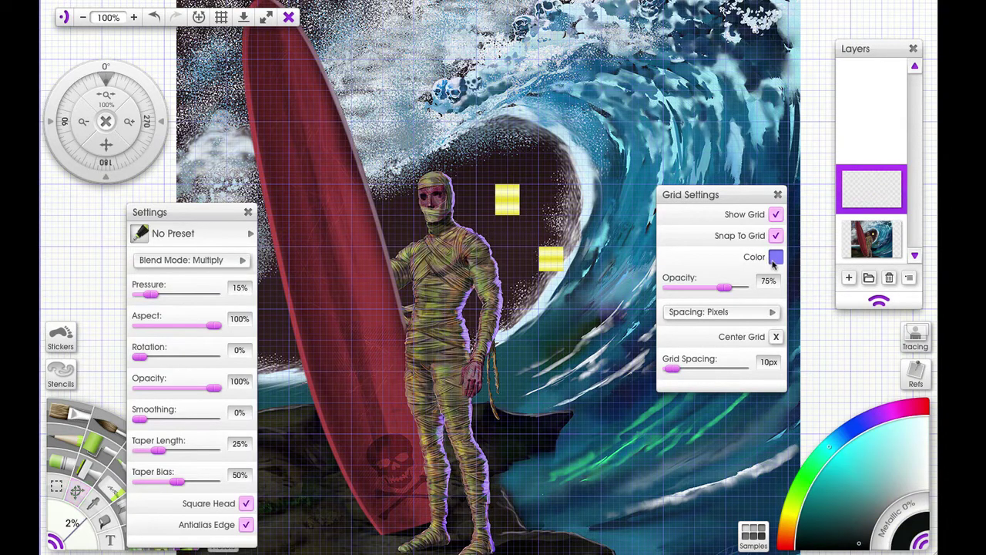
left_click(248, 212)
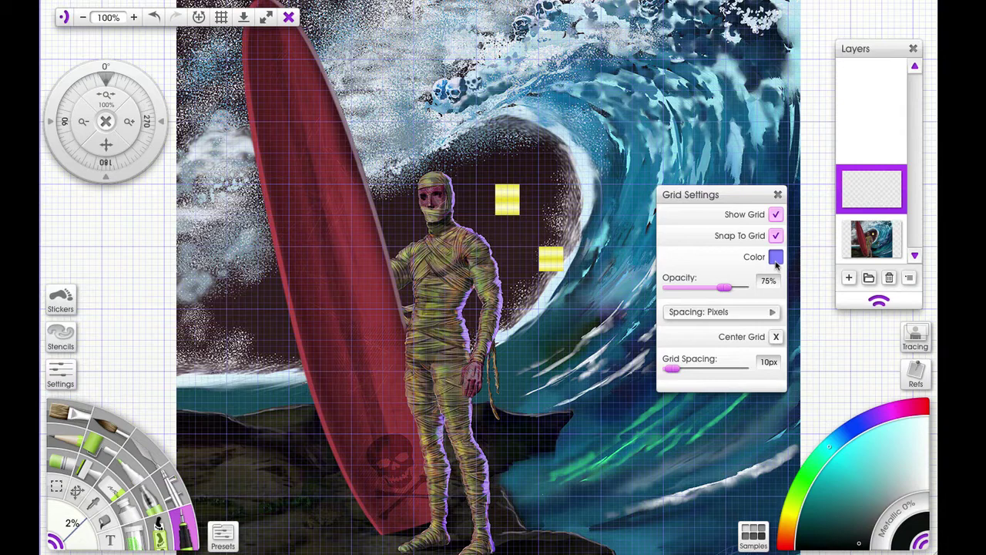
left_click(776, 259)
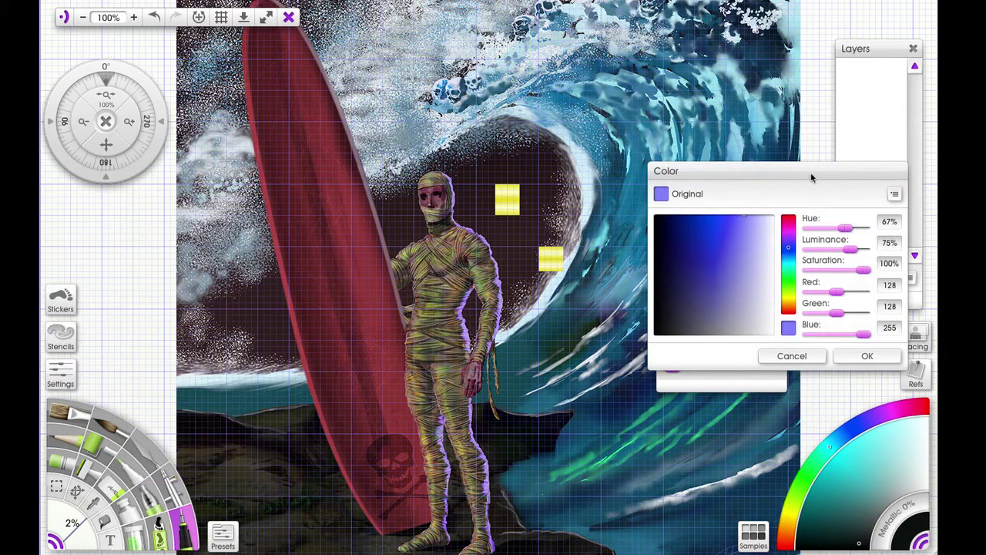
left_click_drag(810, 178, 740, 210)
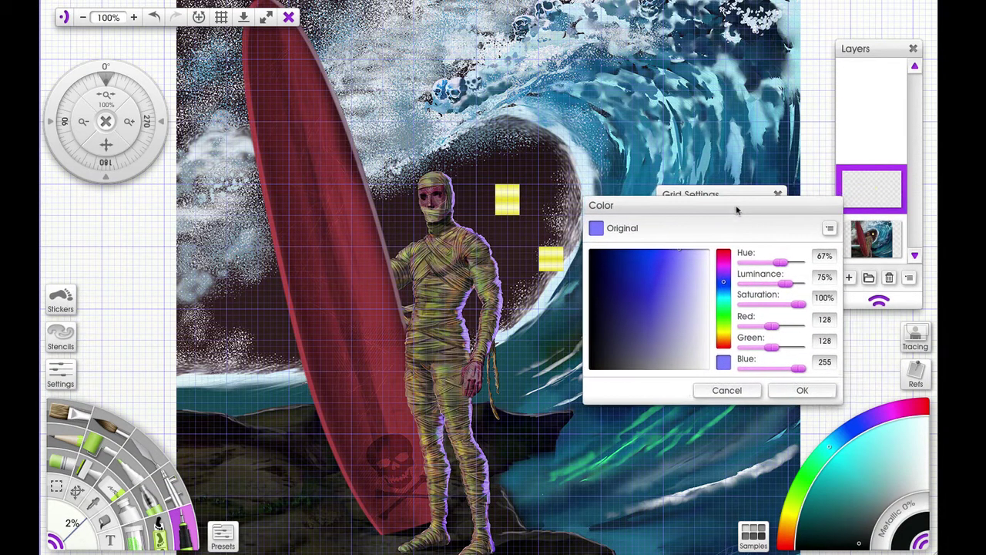
left_click(718, 334)
left_click(653, 284)
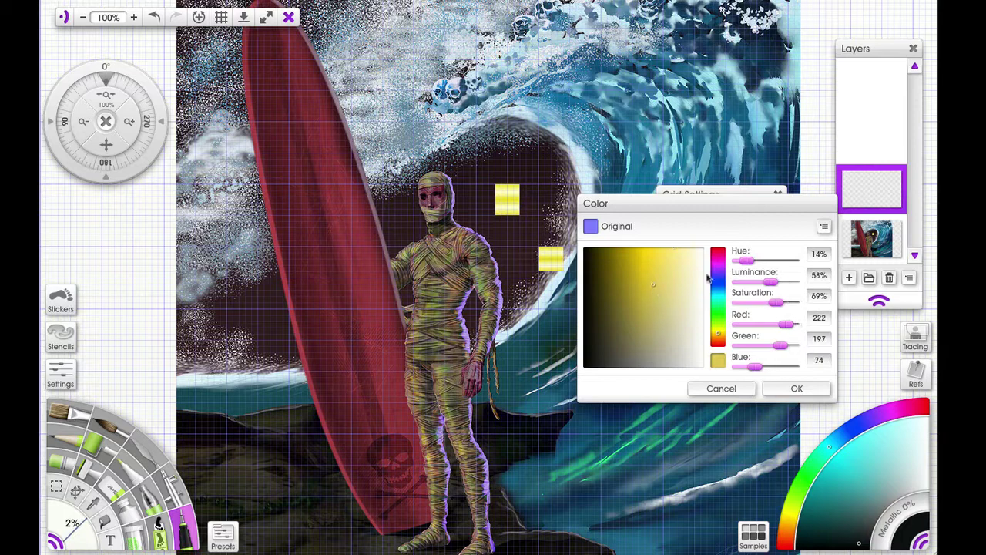
left_click(799, 388)
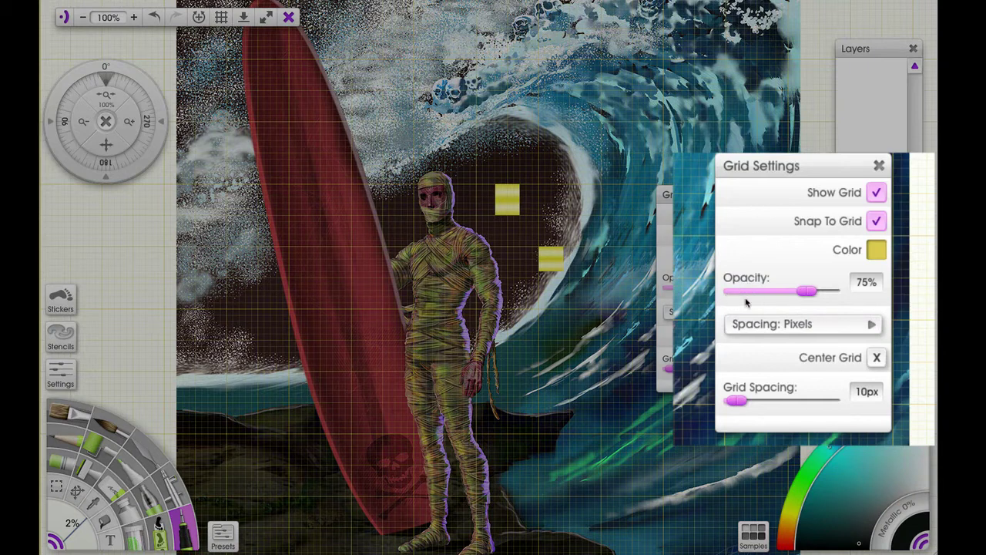
mouse_move(727, 291)
left_mouse_down()
mouse_move(679, 294)
mouse_move(752, 293)
mouse_move(723, 294)
left_mouse_up()
- Try spacing the grid by number of squares, adjusting squares across and down
left_click(774, 322)
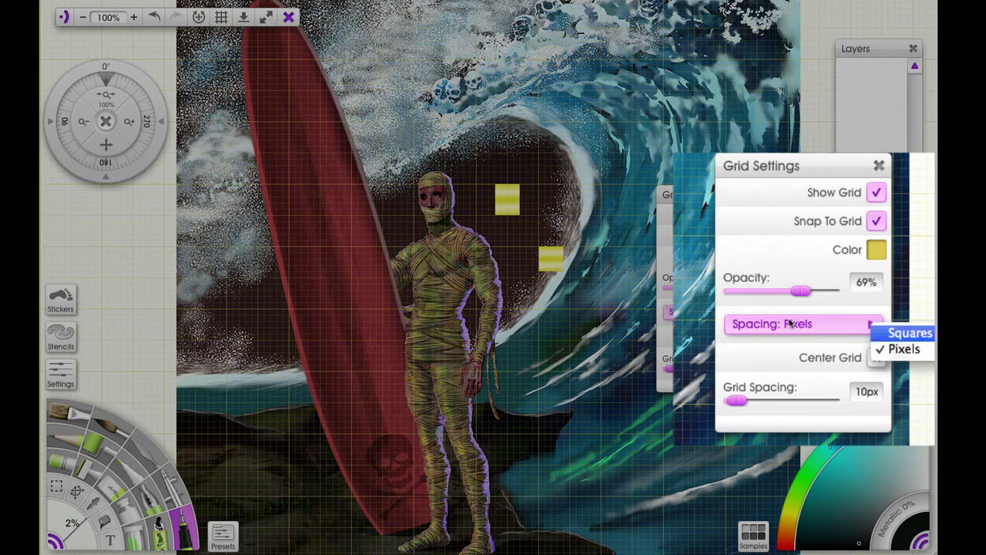
key("Return")
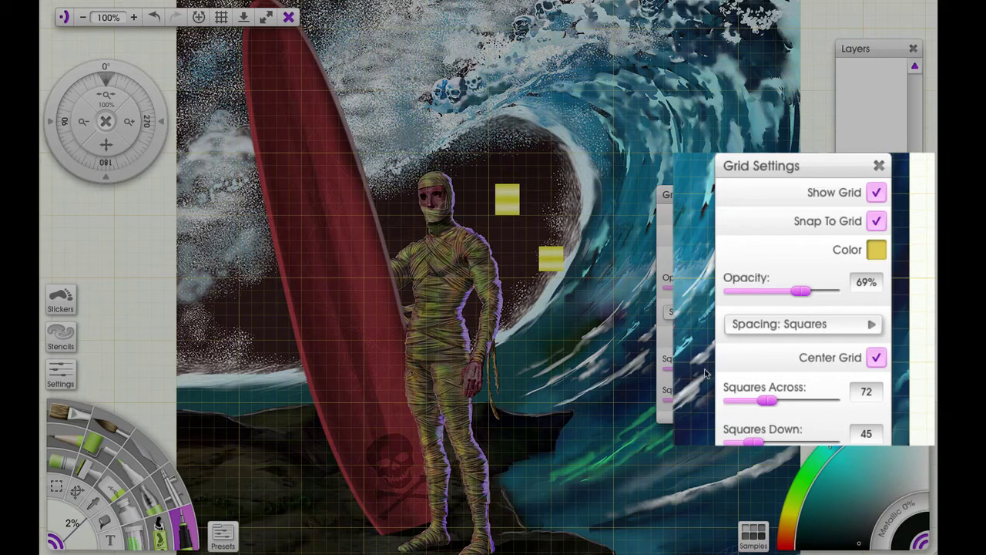
mouse_move(766, 401)
left_mouse_down()
mouse_move(799, 401)
mouse_move(770, 400)
mouse_move(778, 400)
left_mouse_up()
mouse_move(760, 441)
left_mouse_down()
mouse_move(784, 441)
mouse_move(765, 440)
left_mouse_up()
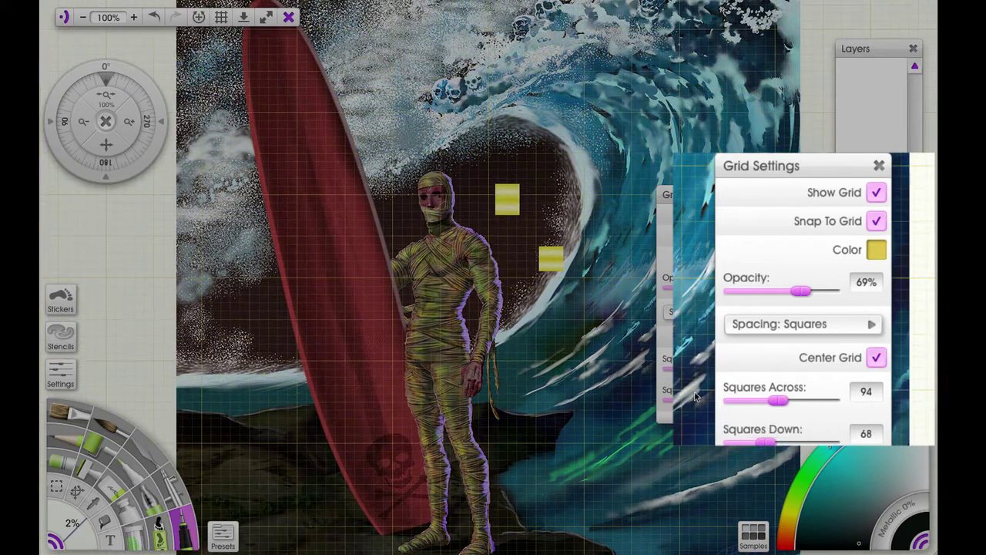
- Switch grid spacing to Pixels, set it to 45px, and raise opacity to 100%
left_click(773, 326)
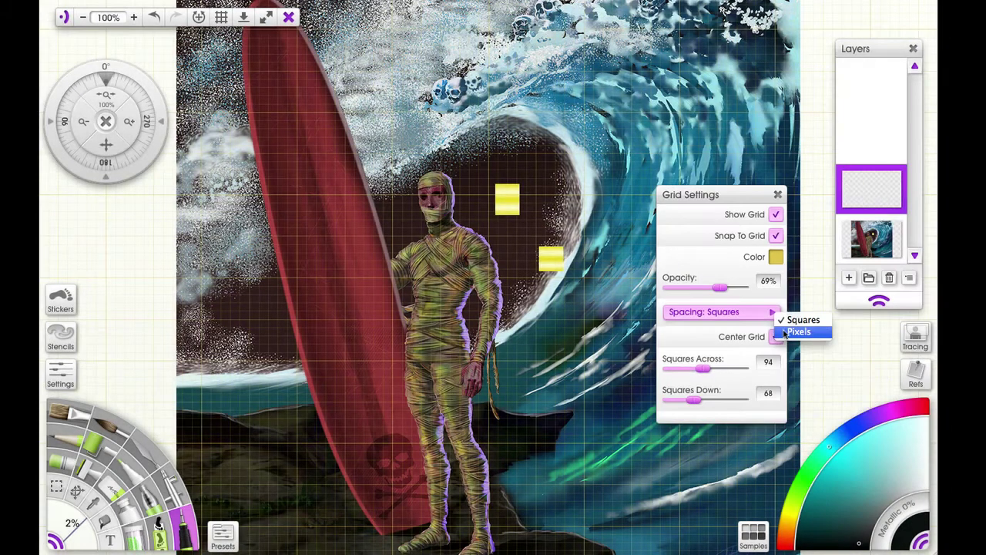
left_click(794, 334)
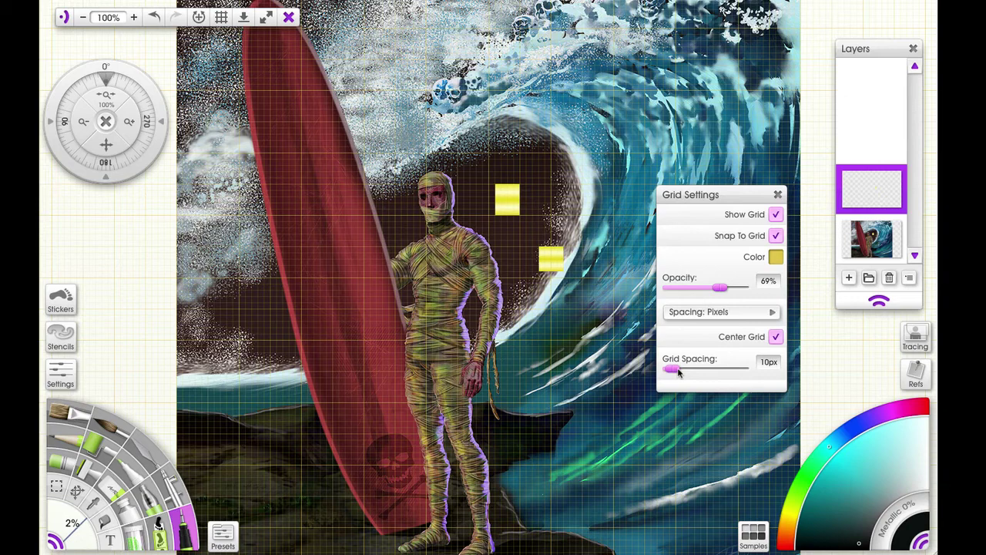
mouse_move(678, 371)
left_mouse_down()
mouse_move(695, 372)
mouse_move(686, 373)
left_mouse_up()
left_click_drag(721, 288, 751, 295)
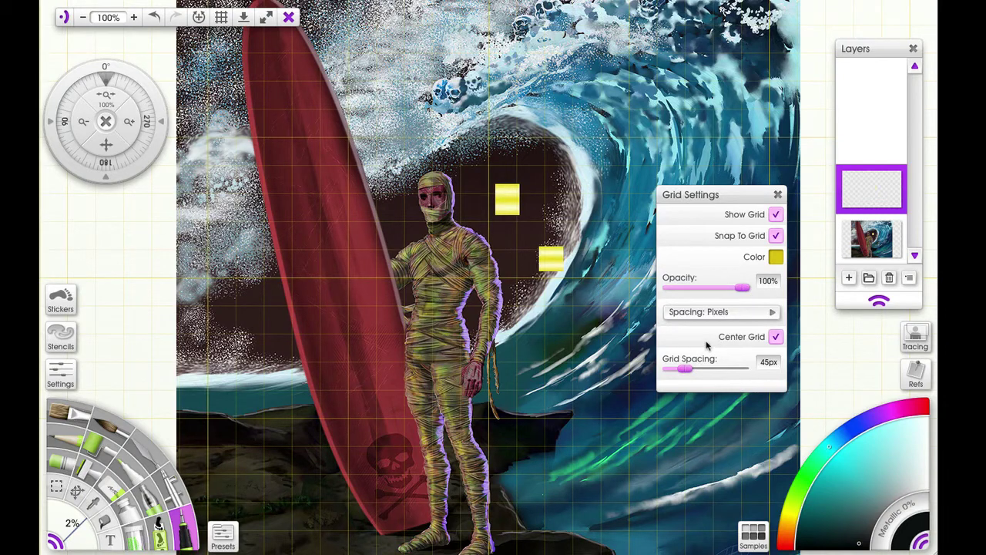
- Draw a thick red grid-snapped stepped line through the wave with the ink pen at 65% size
left_click(131, 477)
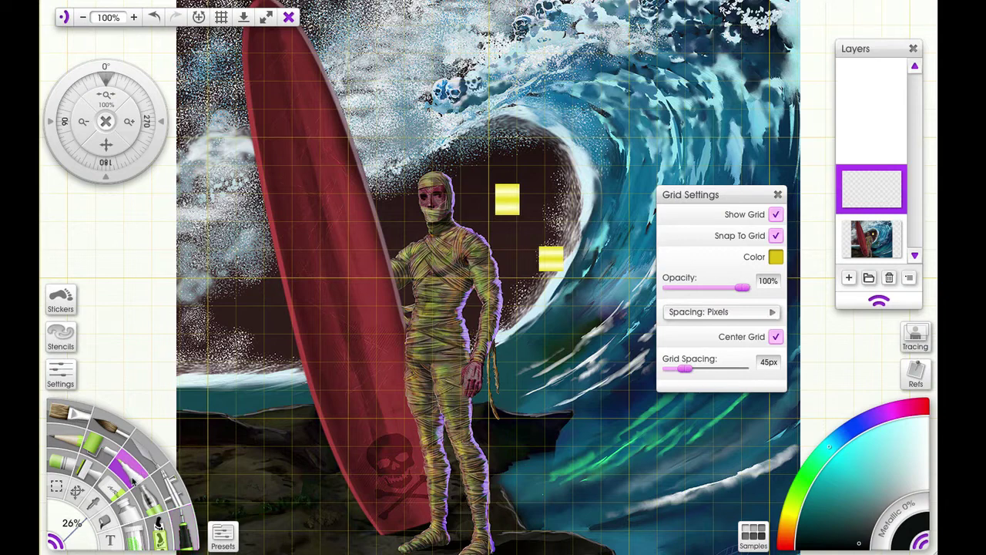
left_click(796, 514)
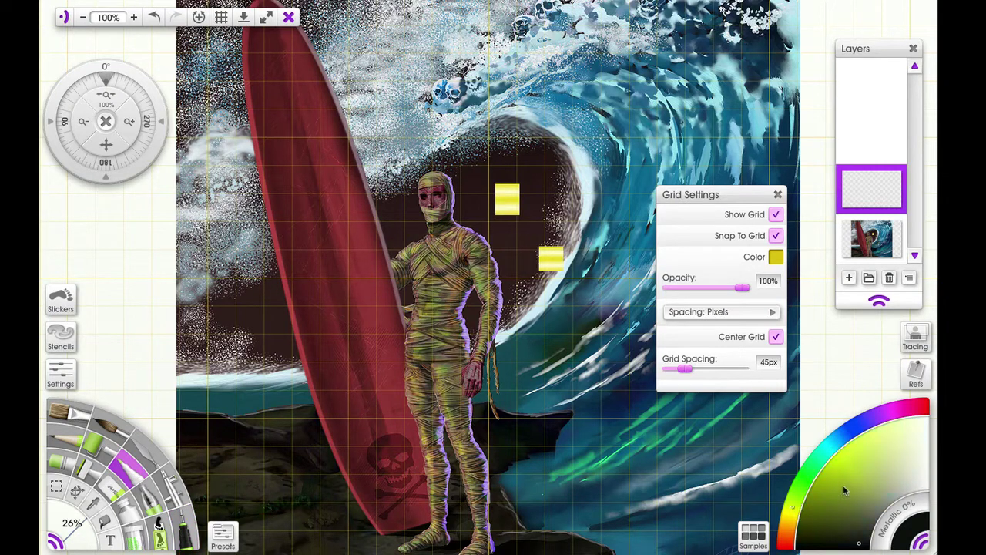
left_click(843, 485)
left_click(919, 408)
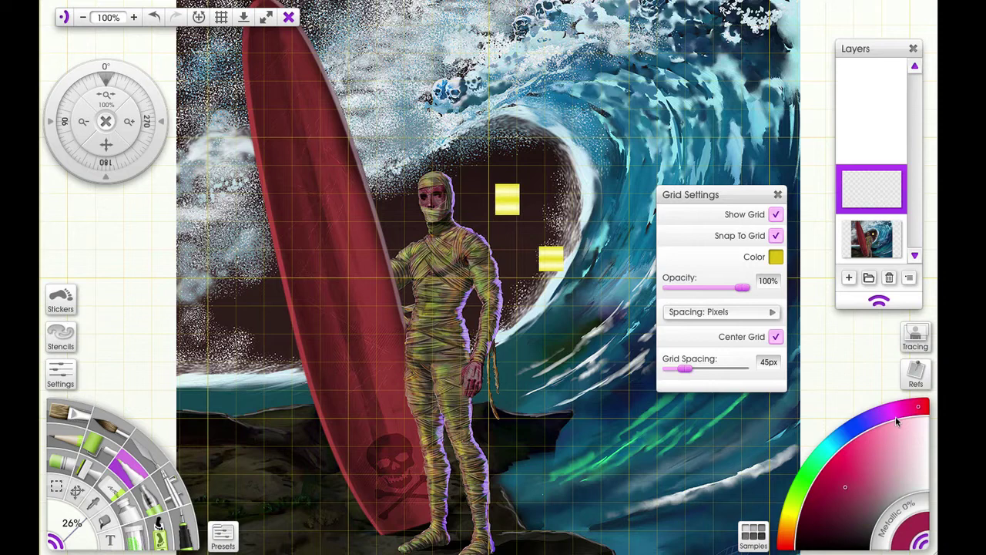
left_click_drag(71, 530, 83, 519)
mouse_move(663, 140)
left_mouse_down()
mouse_move(629, 137)
mouse_move(630, 192)
mouse_move(601, 193)
mouse_move(630, 221)
mouse_move(630, 332)
mouse_move(600, 333)
mouse_move(600, 390)
mouse_move(516, 389)
mouse_move(517, 332)
left_mouse_up()
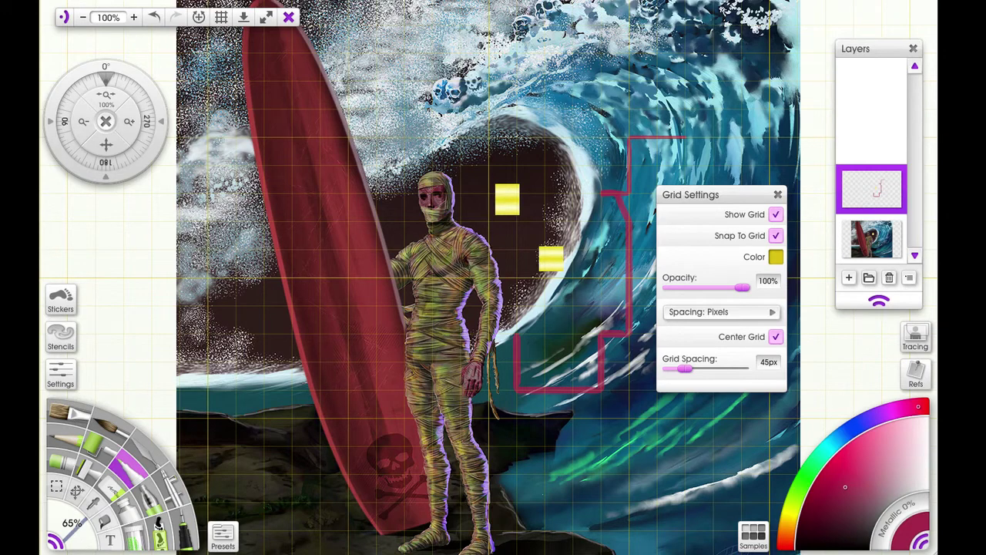
- Add the text 'hgsdjkfuosen vlisf.,mvsv' in the water right of the mummy's legs, moved slightly lower
left_click(110, 540)
left_click(534, 424)
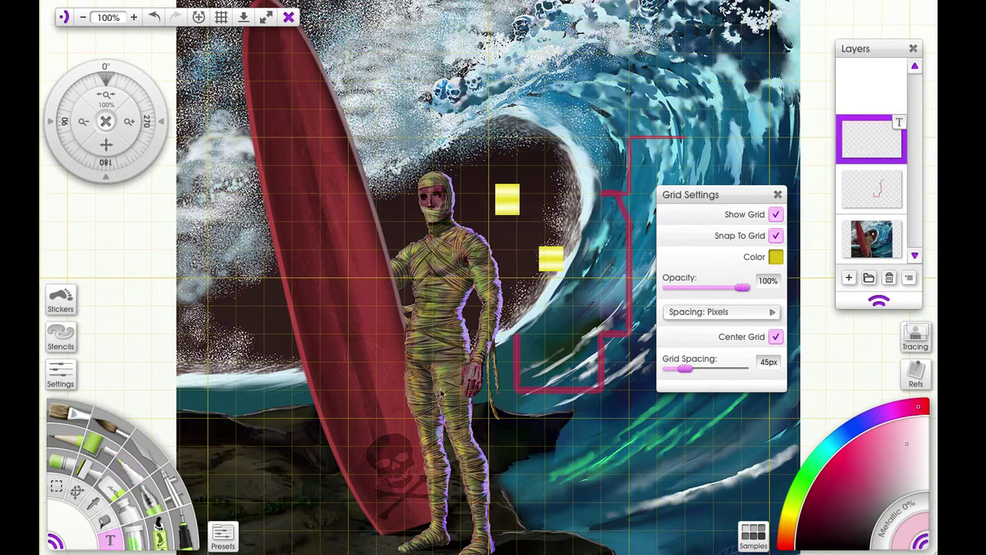
type("hgsdjkfuosen v")
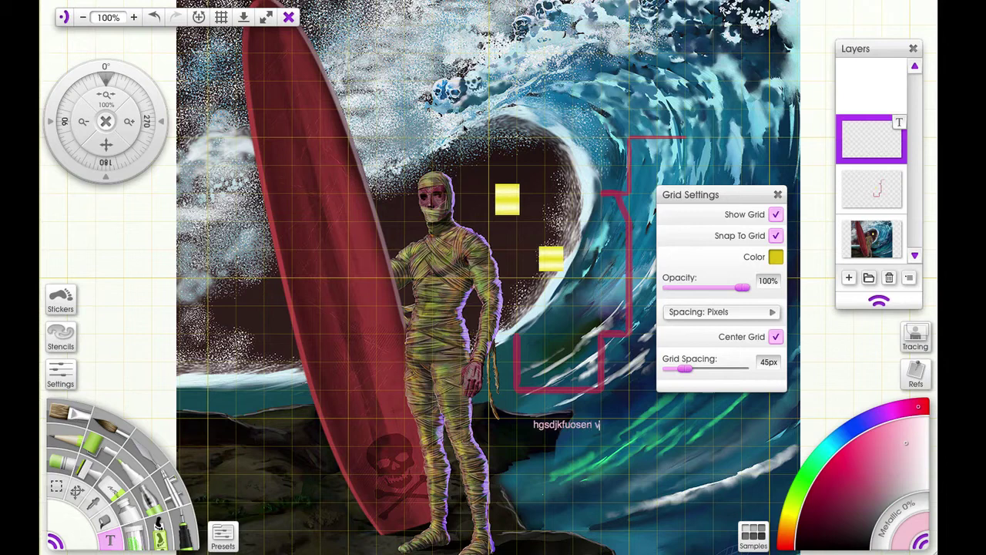
type("lisf.,mvsv")
key("super+space")
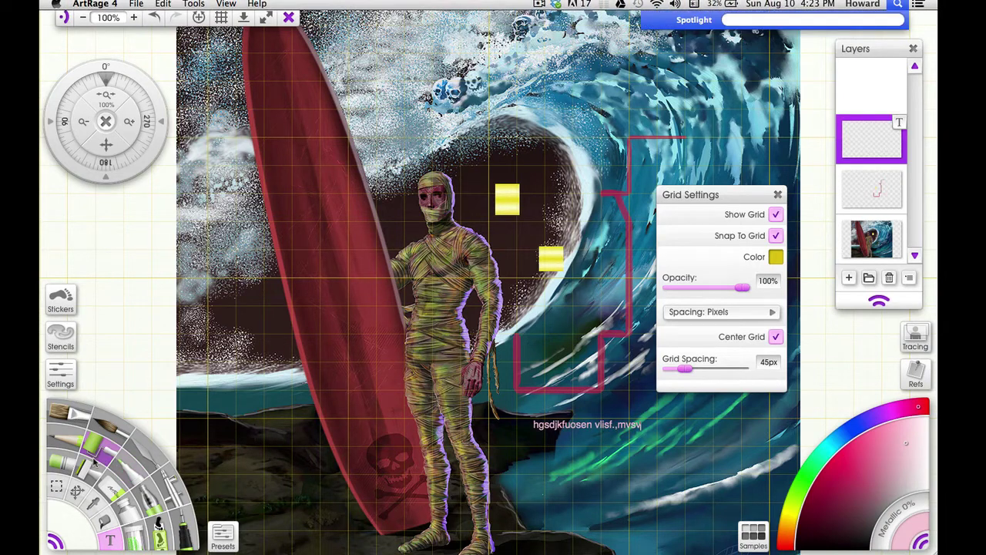
key("Escape")
left_click_drag(583, 423, 606, 436)
left_click(183, 525)
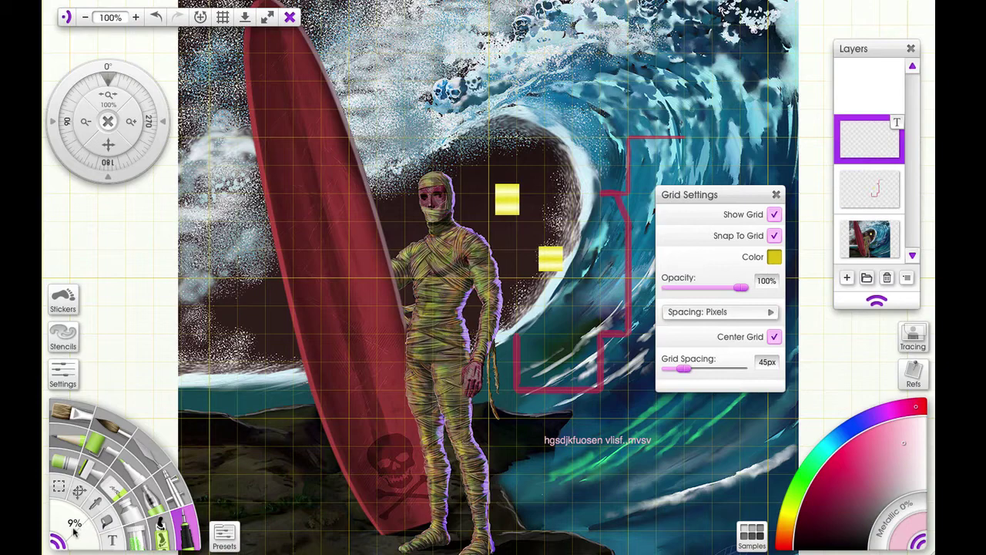
- Set the marker to 21% size with Smoothing at 100%, and move Grid Settings to the left
left_click_drag(74, 530, 82, 523)
left_click(63, 373)
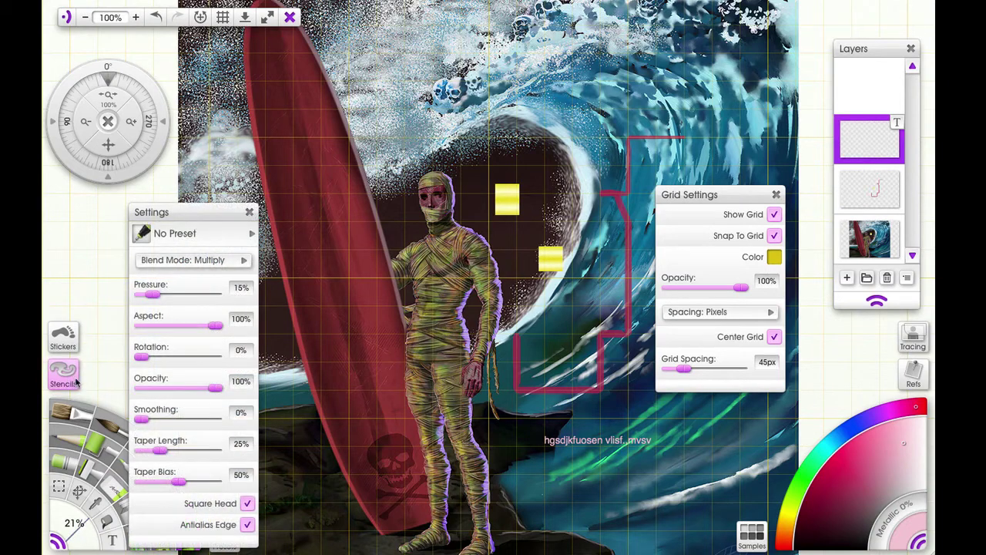
left_click_drag(155, 419, 233, 418)
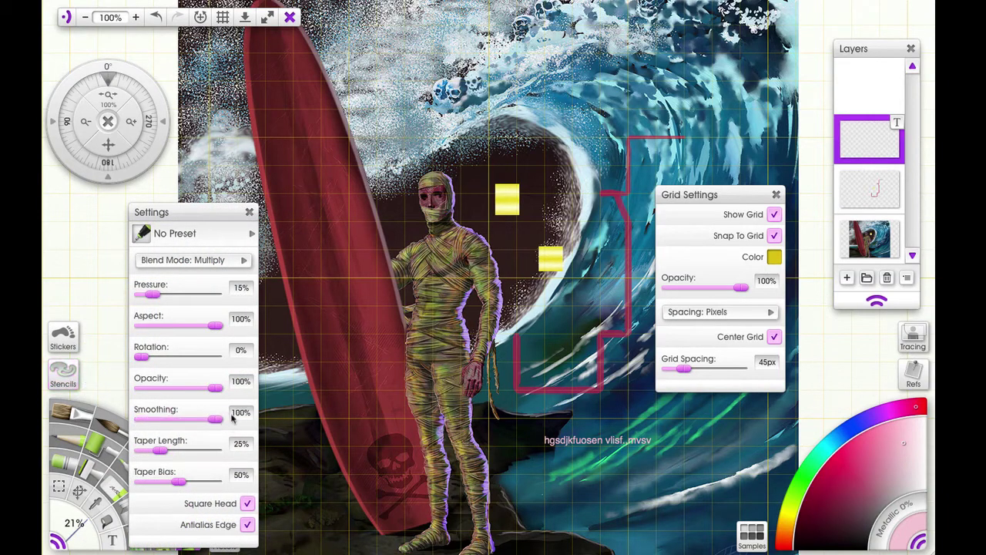
left_click(231, 217)
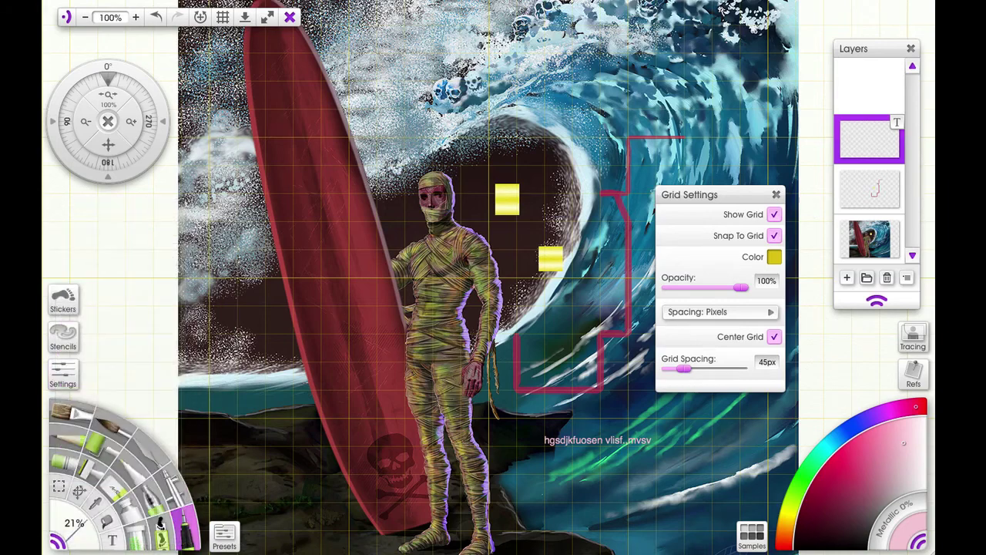
left_click_drag(744, 202, 339, 215)
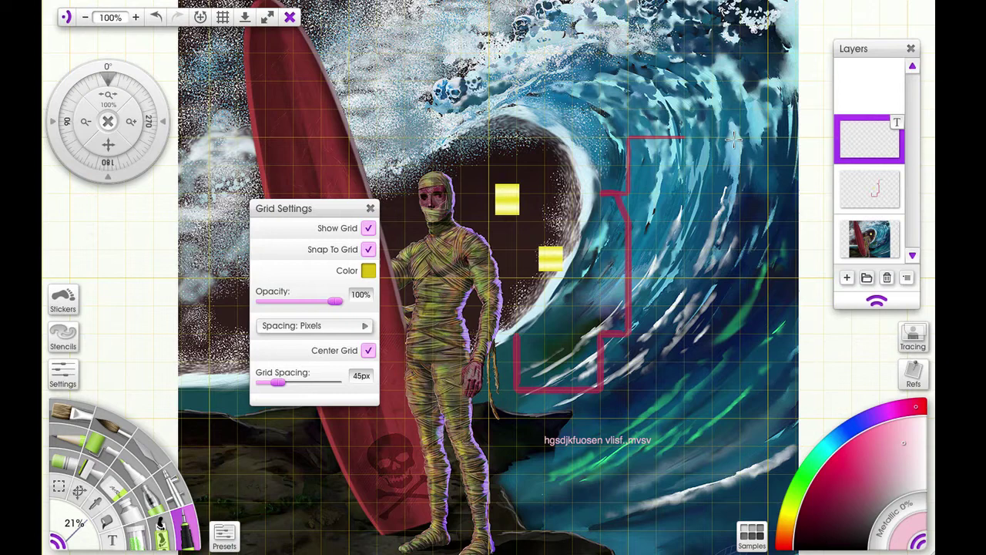
- Draw a long pale pink wavy marker line down the right side of the wave
mouse_move(735, 138)
left_mouse_down()
mouse_move(712, 171)
mouse_move(742, 172)
mouse_move(746, 223)
mouse_move(710, 225)
mouse_move(711, 272)
mouse_move(711, 283)
mouse_move(746, 285)
mouse_move(746, 329)
mouse_move(717, 335)
mouse_move(717, 376)
mouse_move(718, 388)
mouse_move(741, 391)
mouse_move(743, 445)
left_mouse_up()
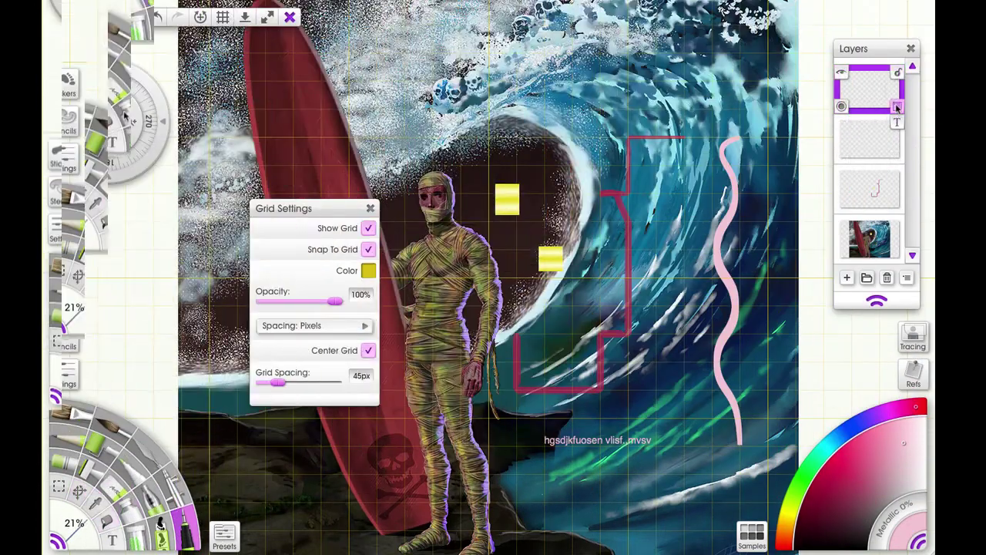
- Delete the pink-line and text layers, then clear the red stepped lines from their layer
left_click(897, 107)
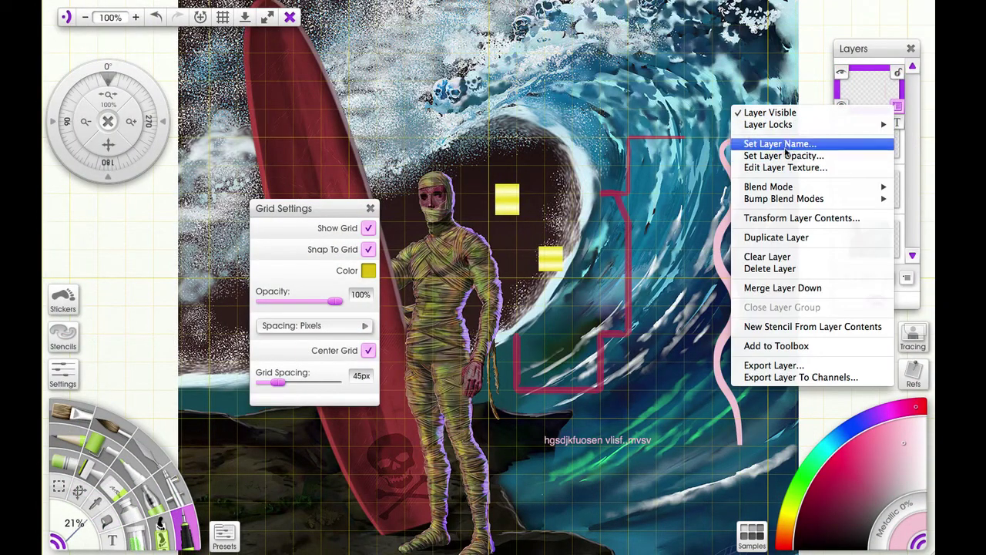
left_click(776, 269)
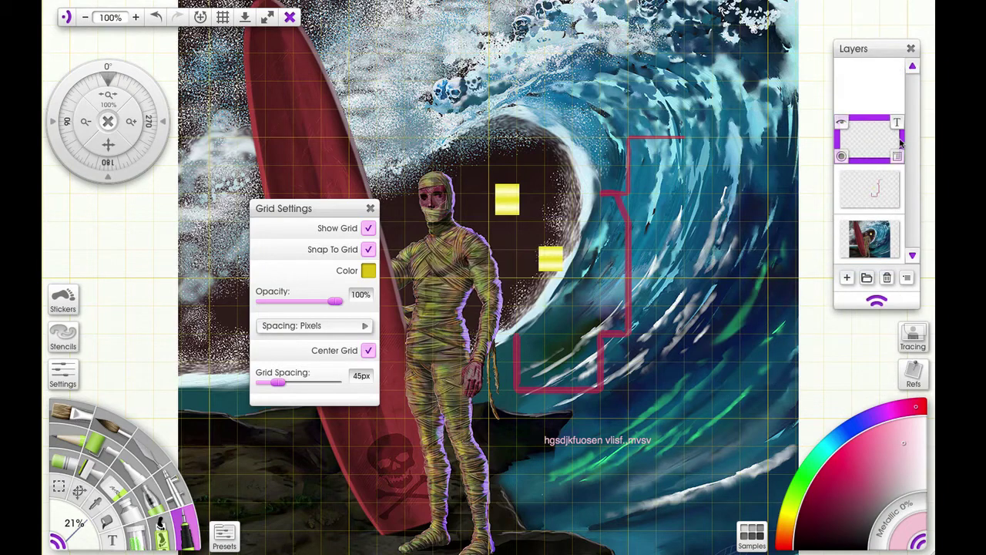
left_click(900, 142)
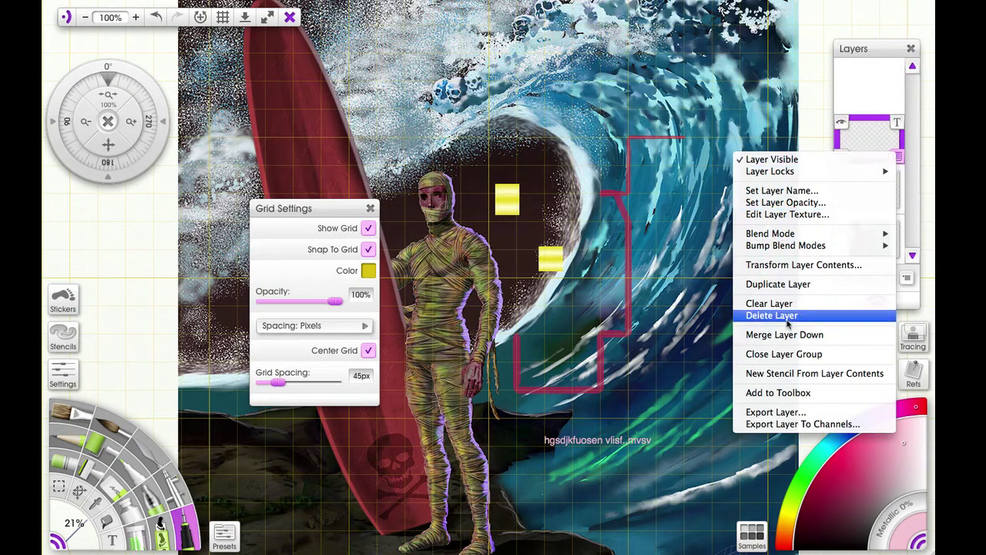
left_click(831, 315)
left_click(899, 206)
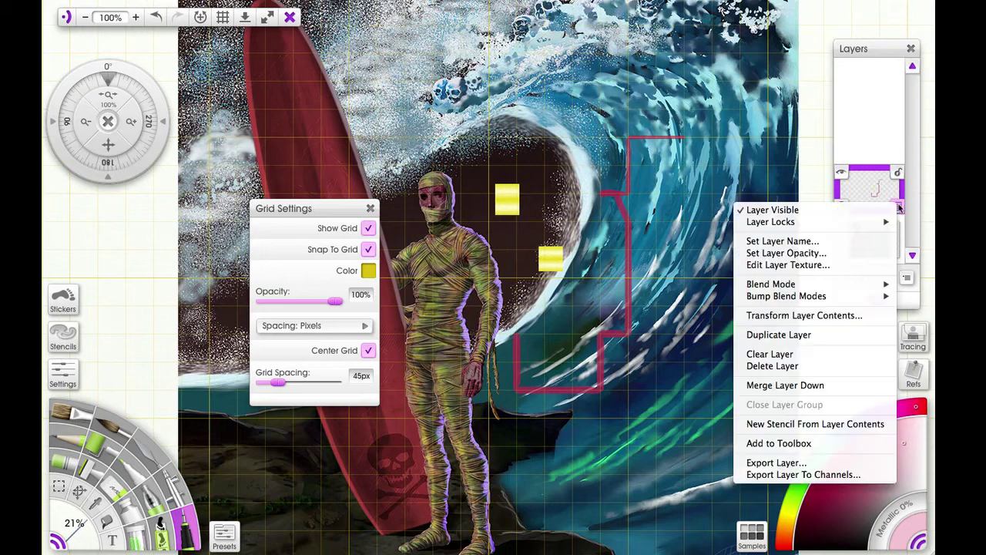
left_click(794, 354)
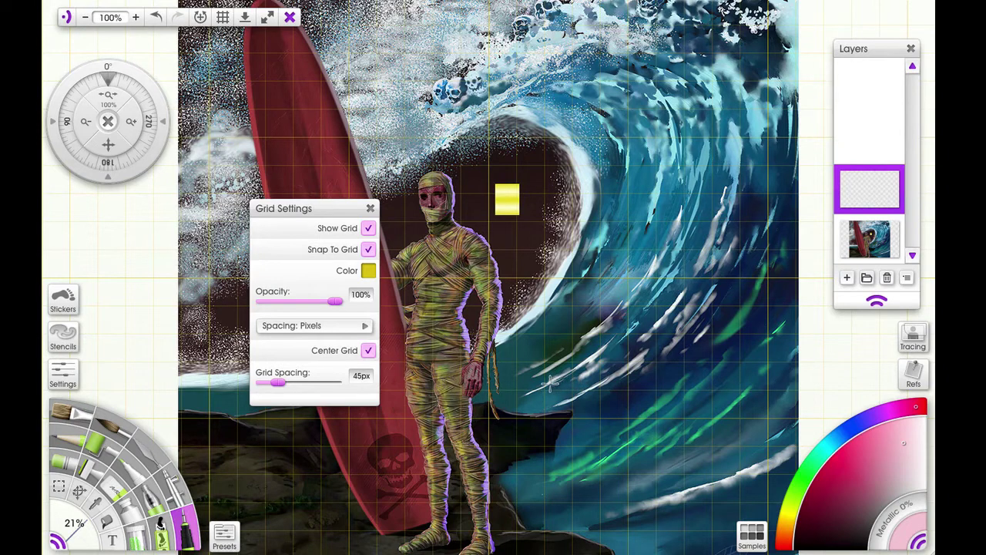
- Draw a small pink hook and a grid-snapped pink loop in the water beside the mummy
mouse_move(550, 383)
left_mouse_down()
mouse_move(576, 391)
mouse_move(575, 416)
mouse_move(547, 437)
left_mouse_up()
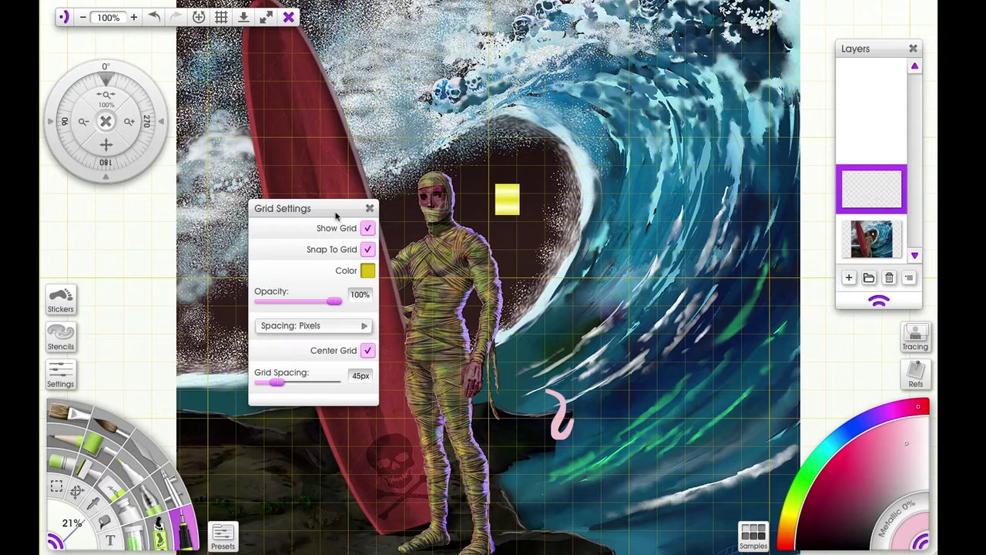
left_click_drag(336, 217, 260, 214)
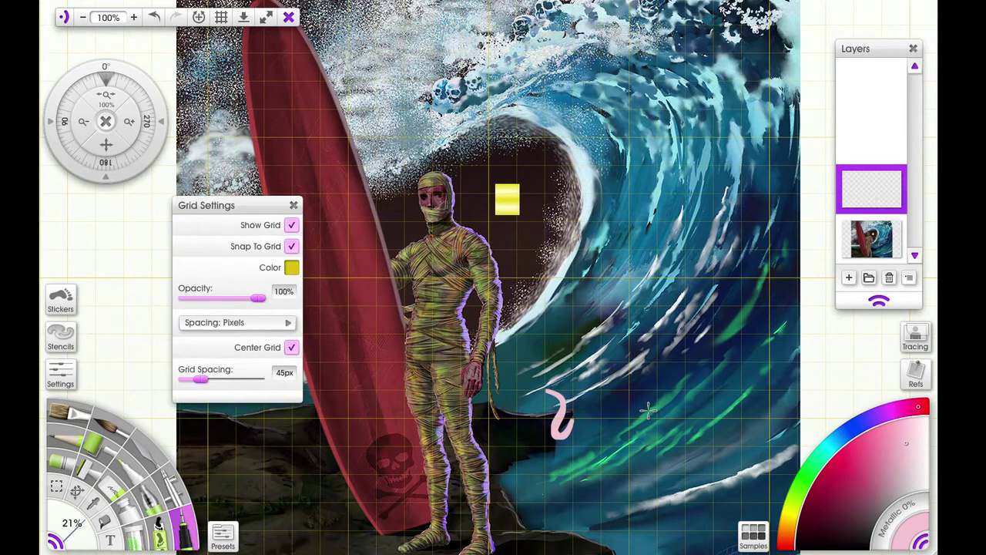
mouse_move(657, 418)
left_mouse_down()
mouse_move(624, 427)
mouse_move(653, 437)
left_mouse_up()
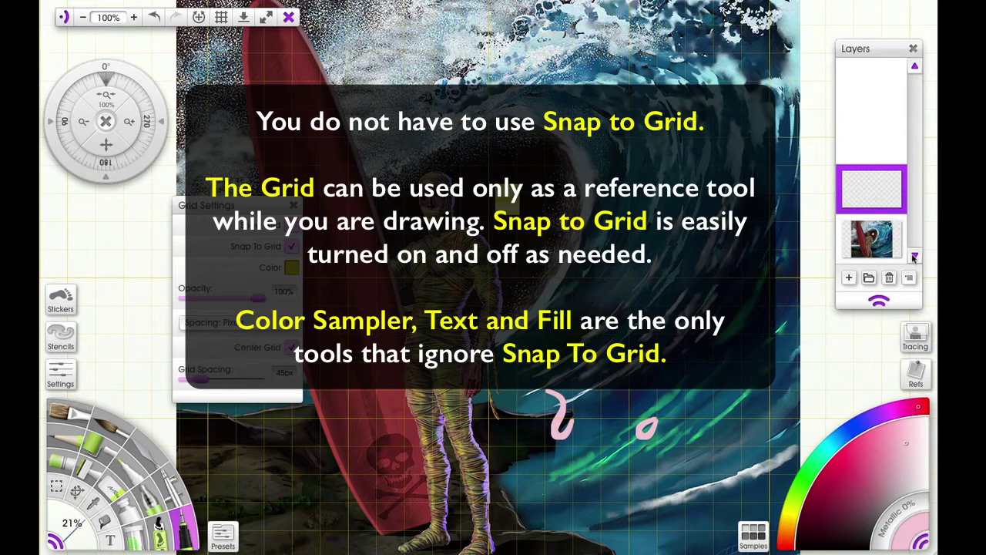
mouse_move(858, 239)
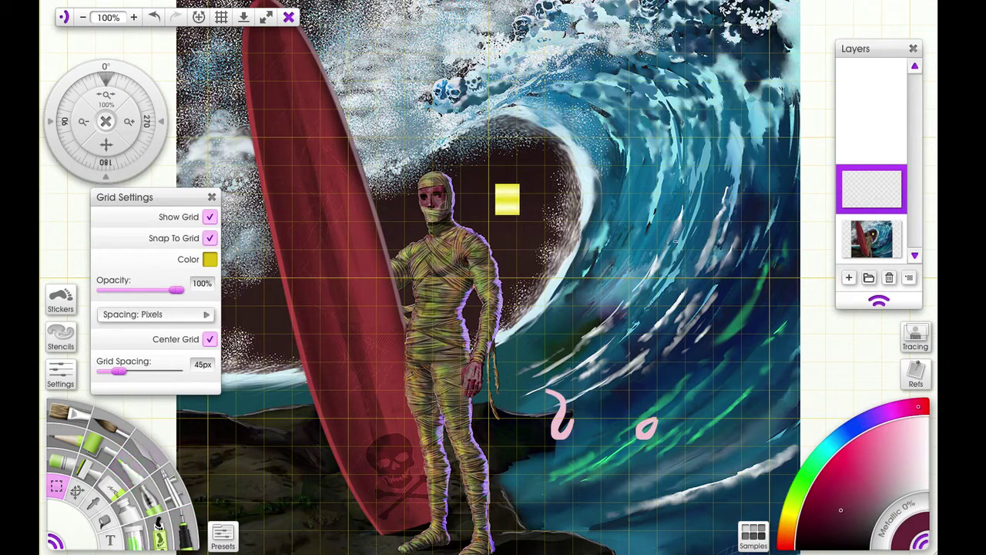
- Select a tall grid-snapped area on the wave and fill it with yellow
left_click_drag(627, 163, 724, 420)
left_click(101, 523)
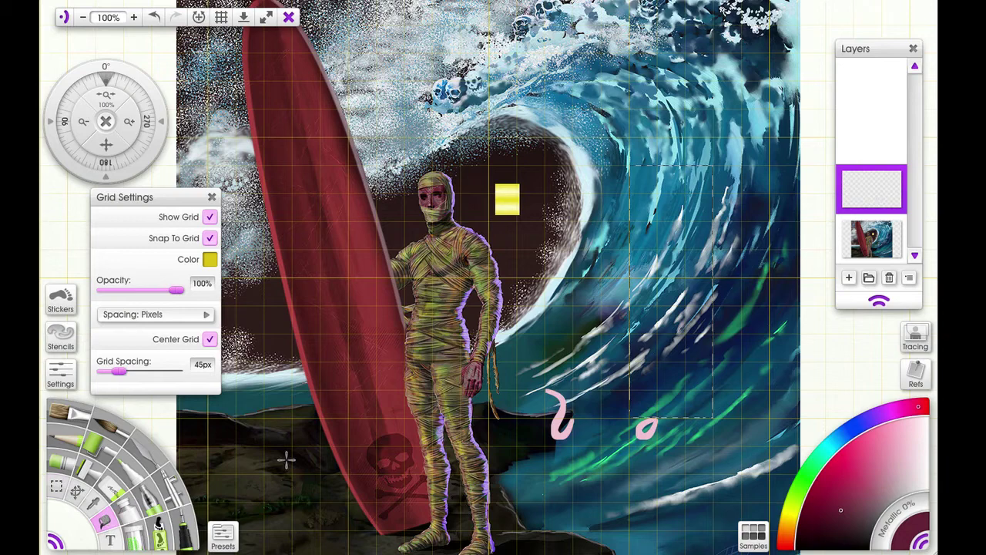
left_click(683, 330)
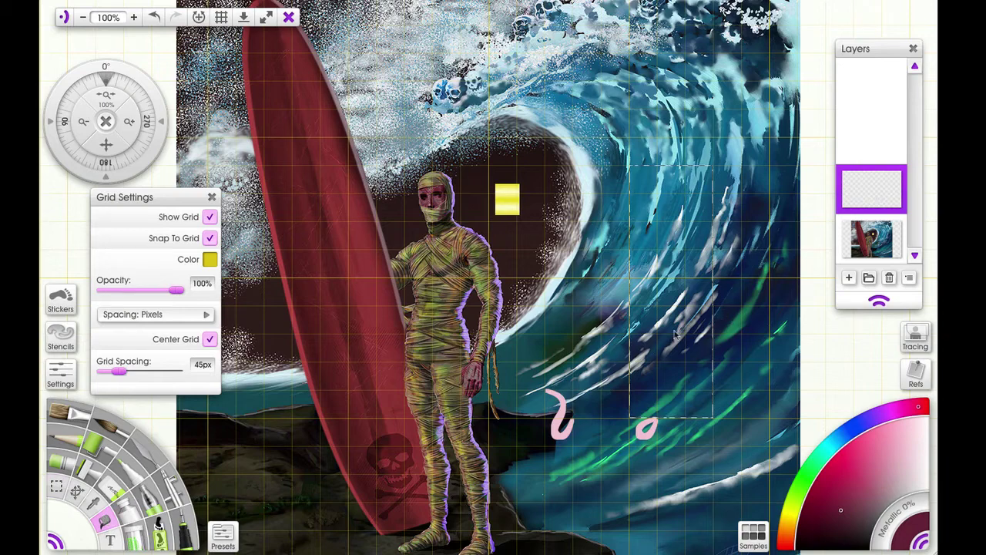
- Fill snapped areas left and right of the yellow block with dark maroon, then deselect
left_click(56, 485)
left_click_drag(602, 330, 630, 419)
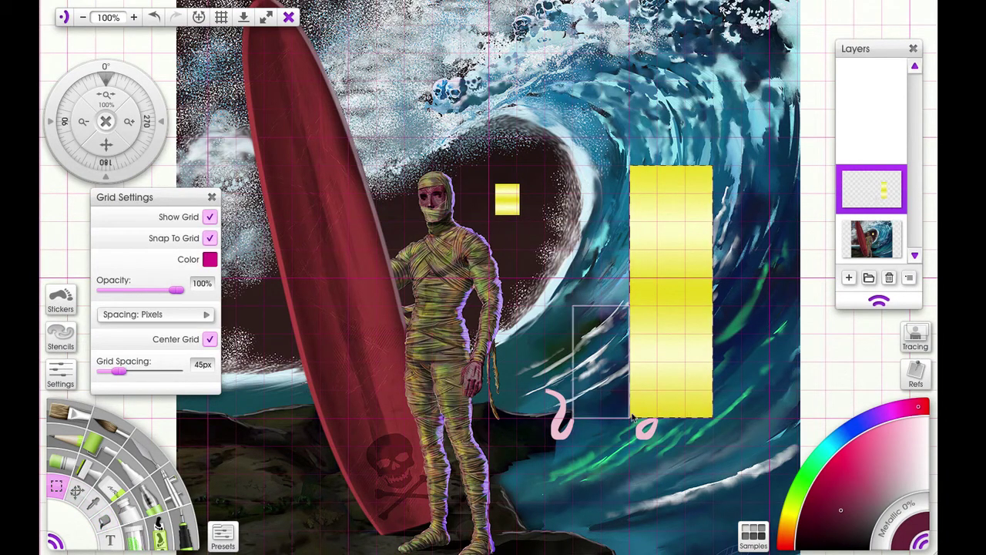
left_click(104, 521)
left_click(604, 367)
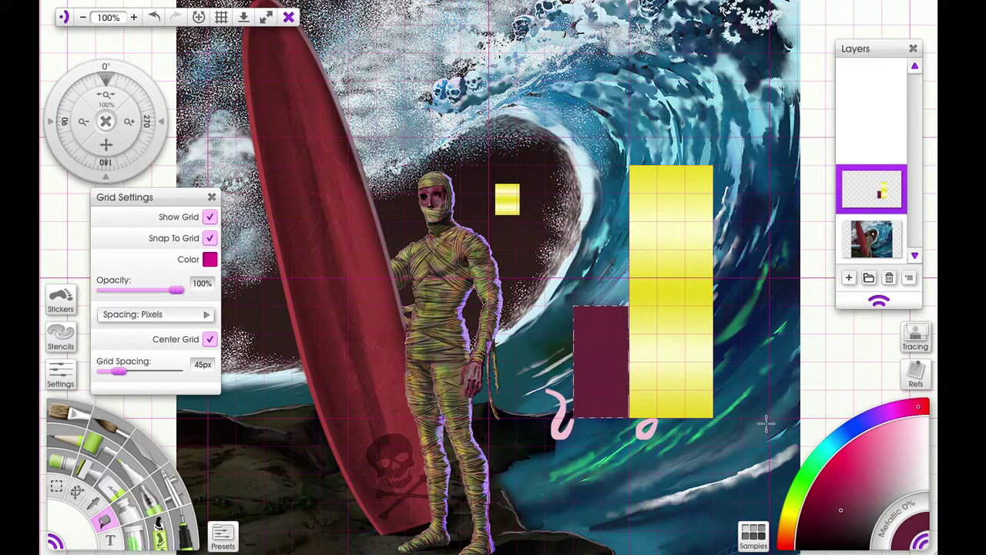
key("s")
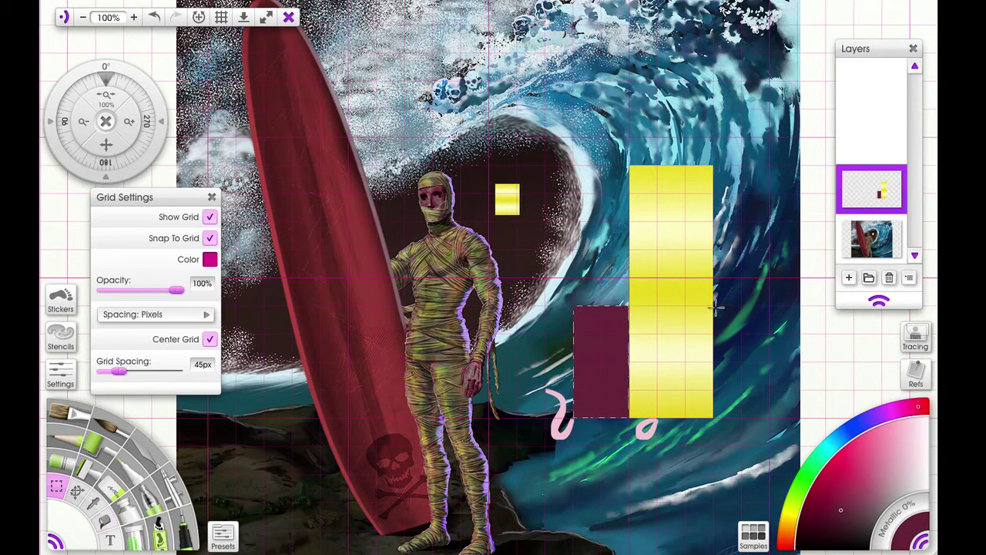
left_click_drag(721, 310, 775, 412)
key("f")
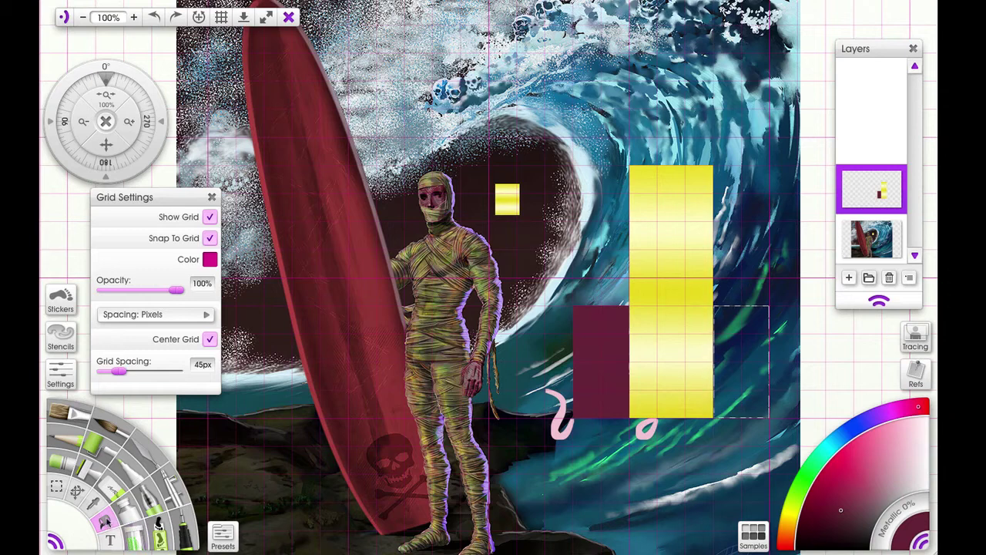
left_click(735, 347)
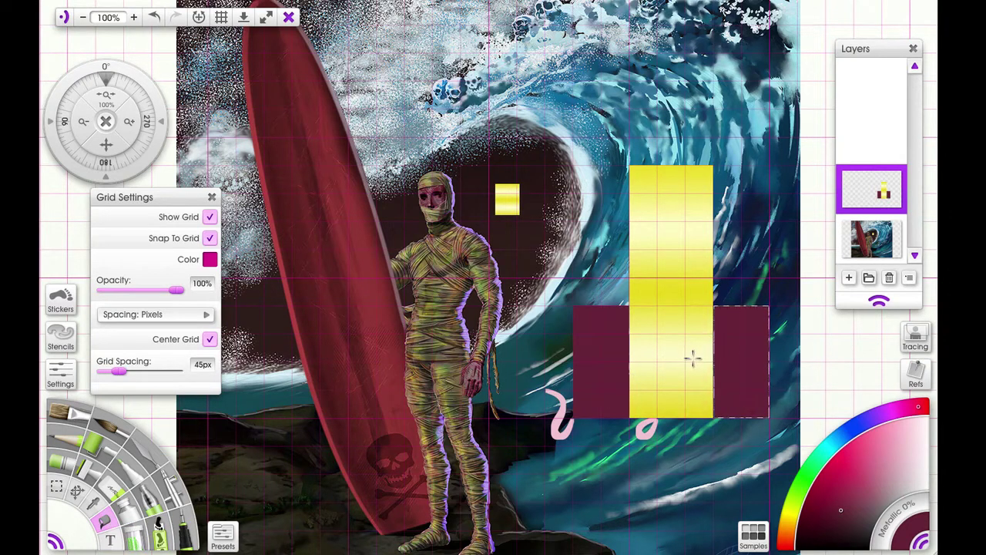
key("ctrl+d")
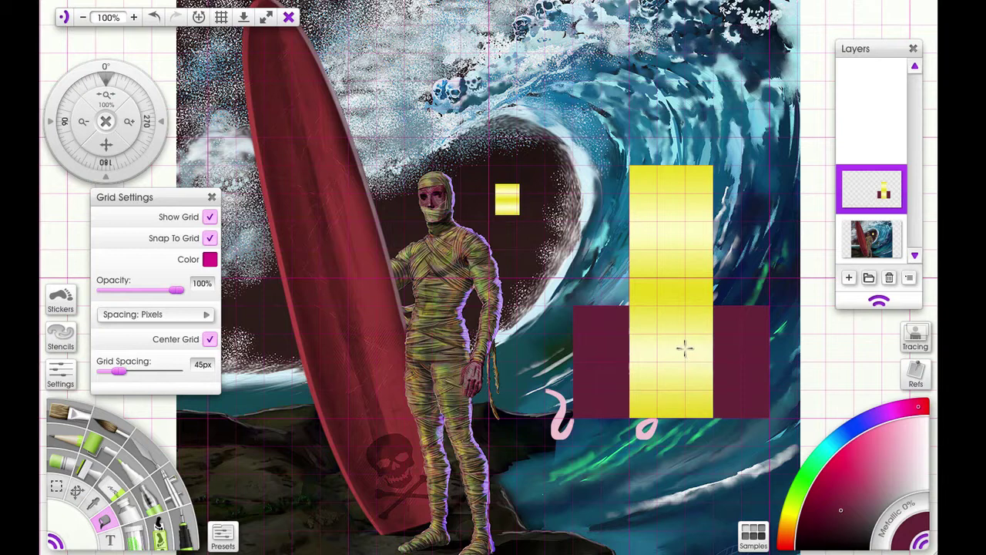
- Import the photo 106_0036.JPG as a reference image in the Refs panel
left_click(59, 484)
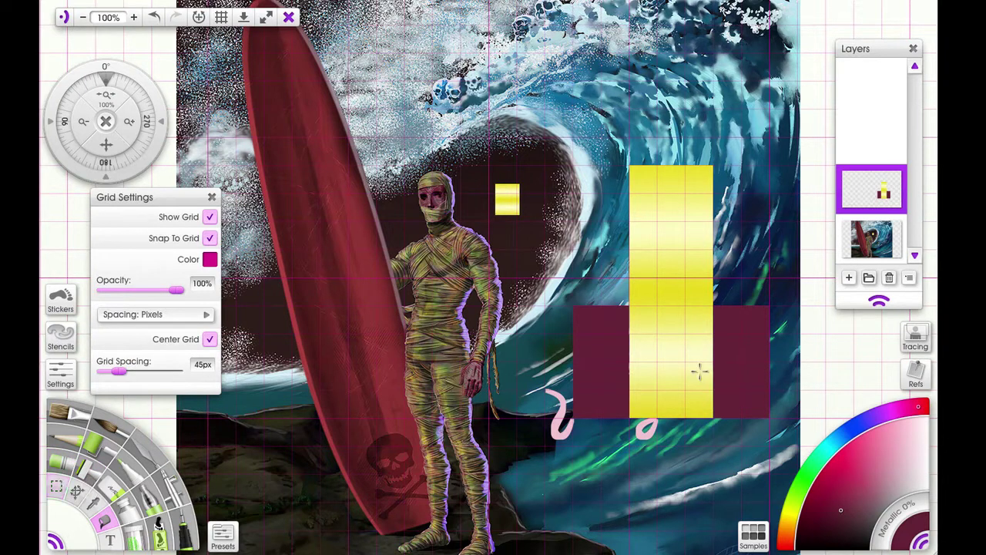
left_click(924, 377)
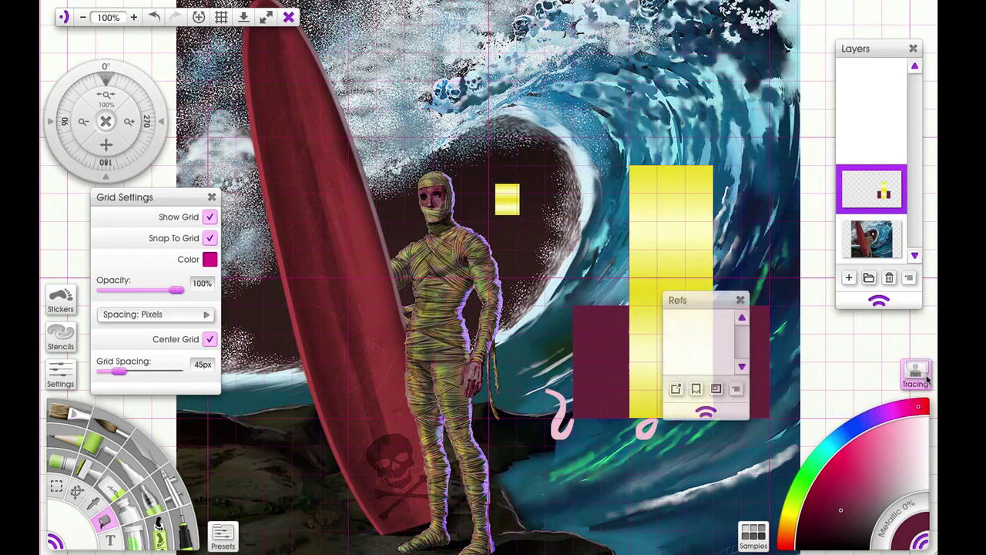
left_click(676, 390)
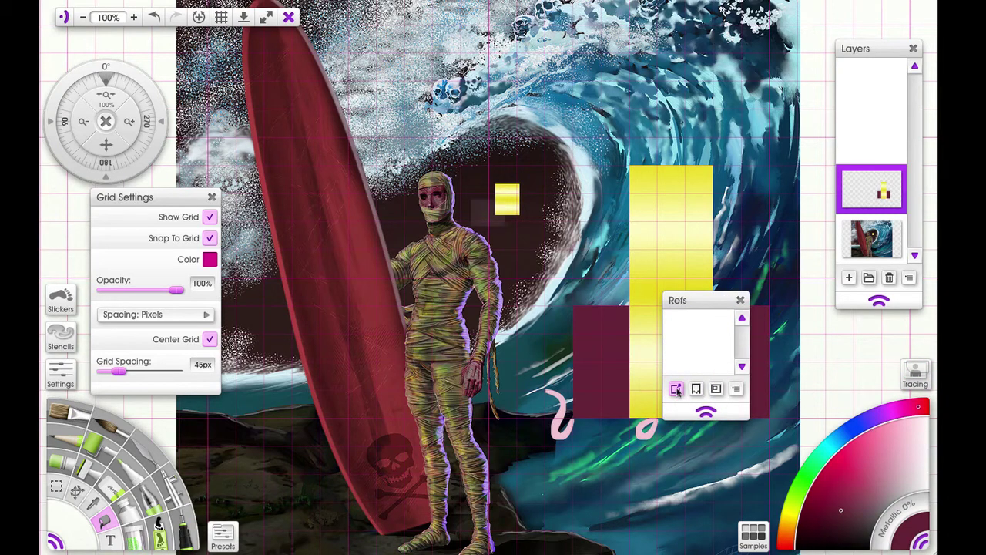
left_click(587, 112)
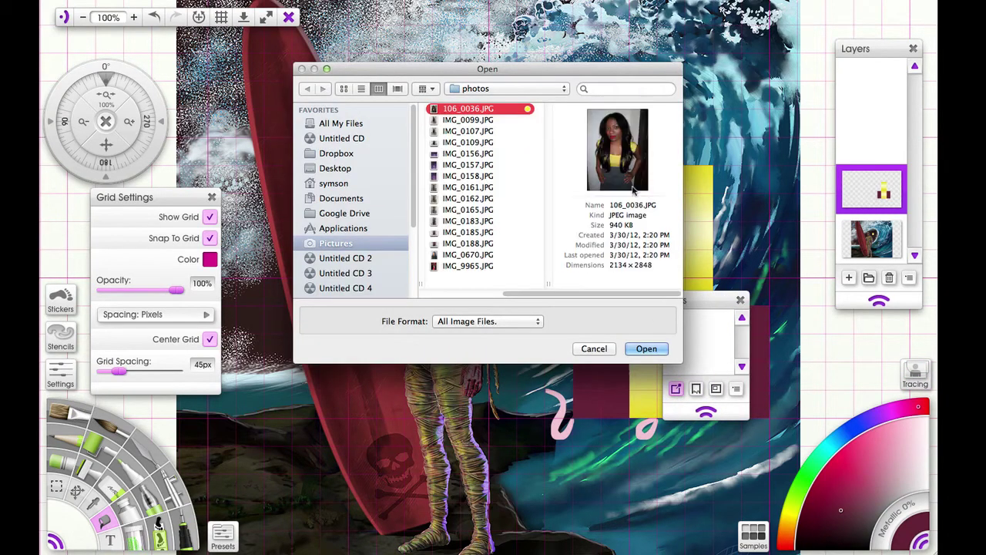
left_click(646, 349)
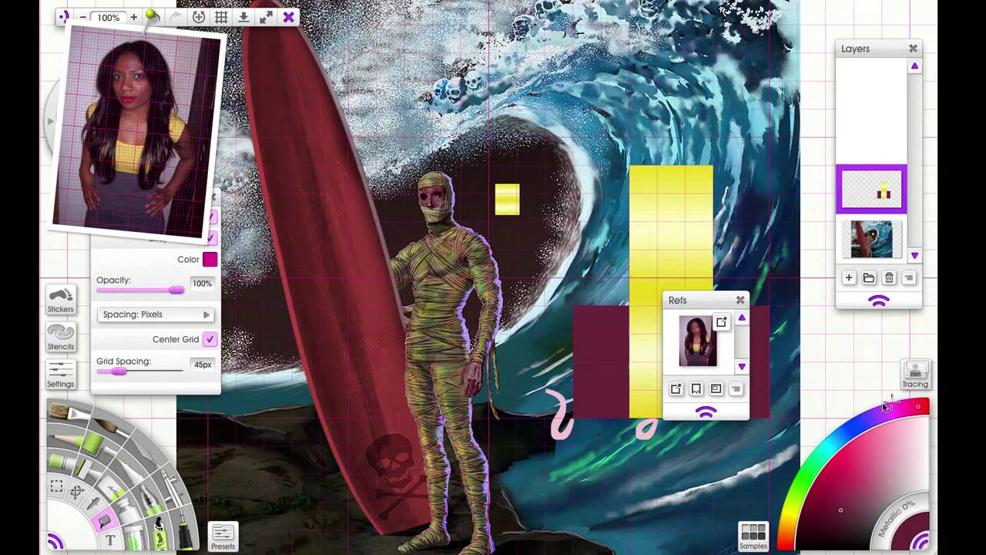
- Hide all reference images from the canvas
mouse_move(105, 79)
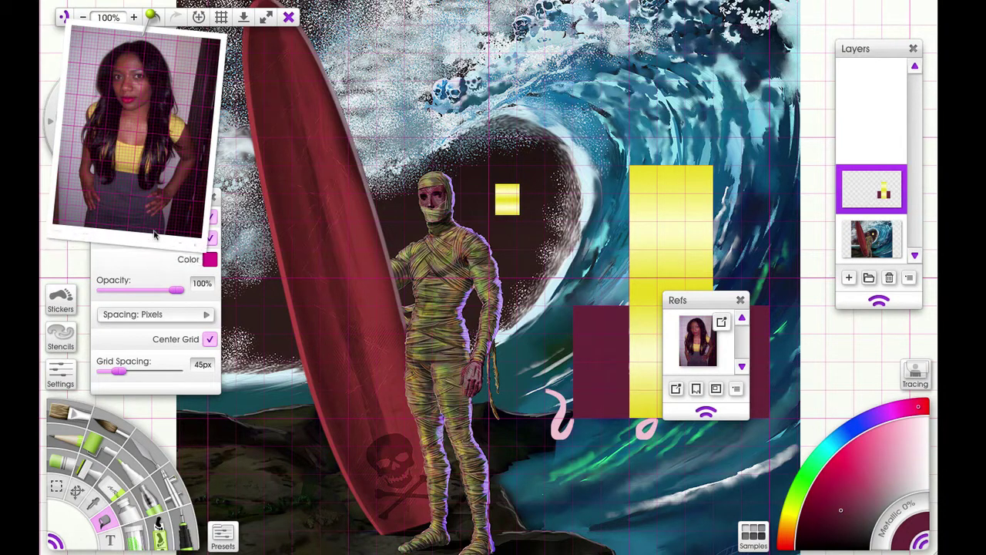
left_click(736, 391)
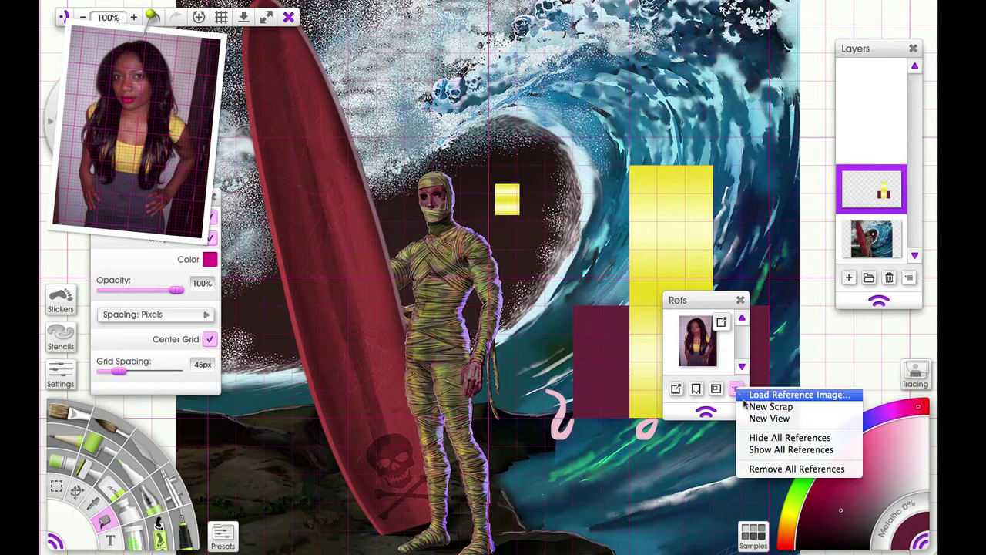
left_click(749, 437)
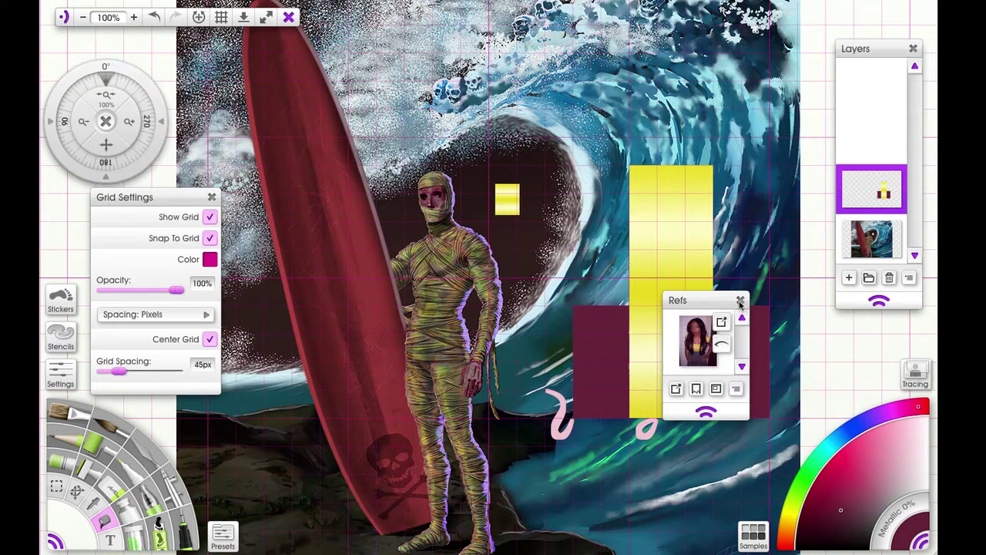
- Close the Refs panel
left_click(741, 300)
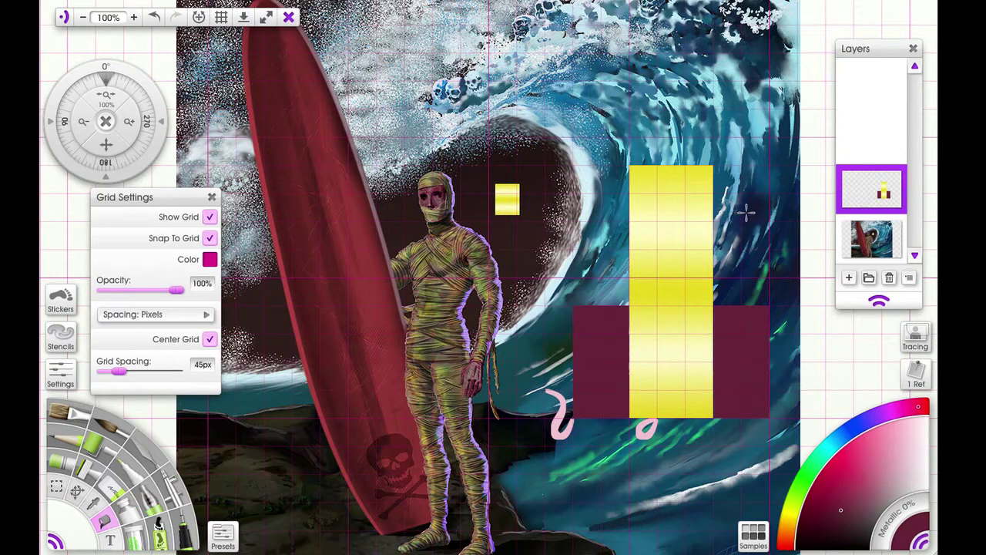
- Clear the skyline blocks and pink shapes from the upper layer and hide the painting layer
mouse_move(844, 202)
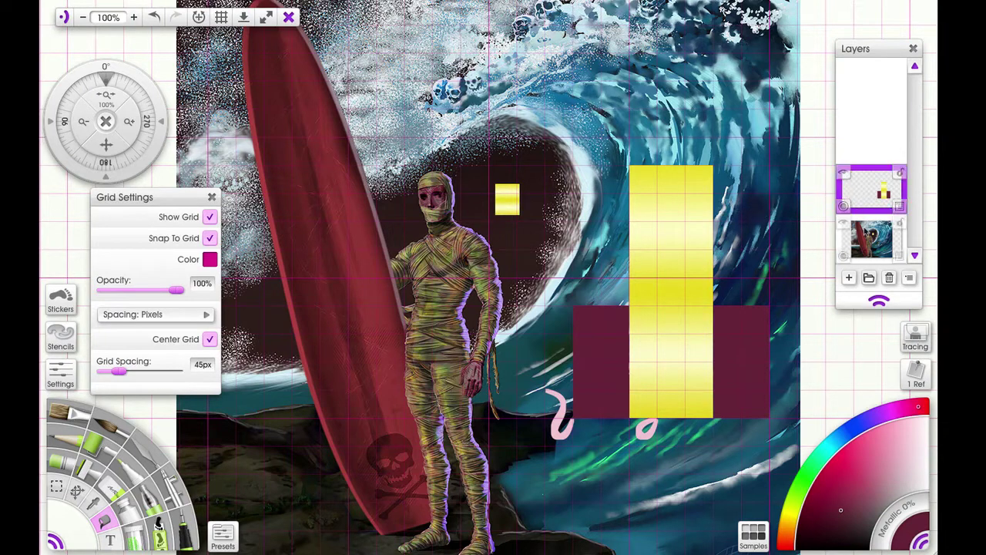
mouse_move(843, 224)
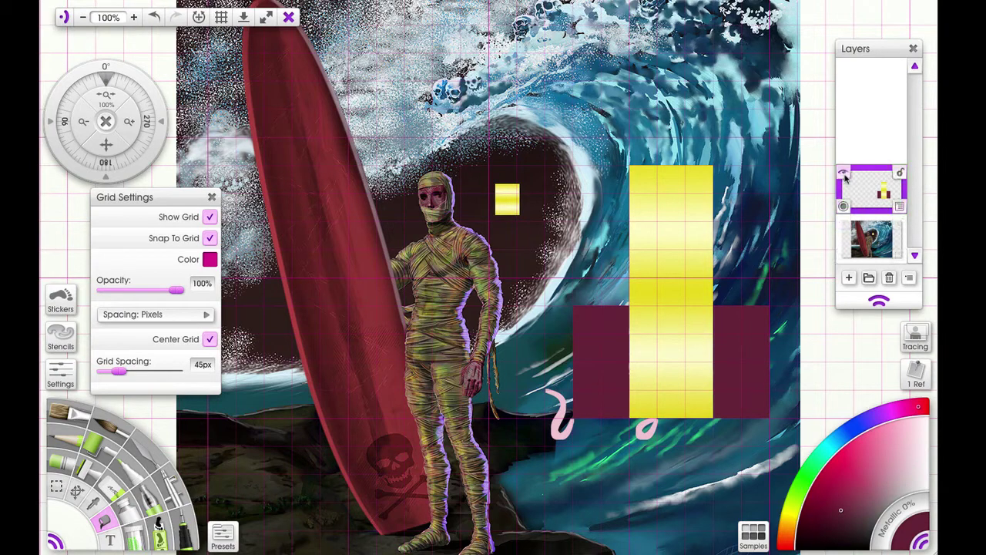
left_click(898, 208)
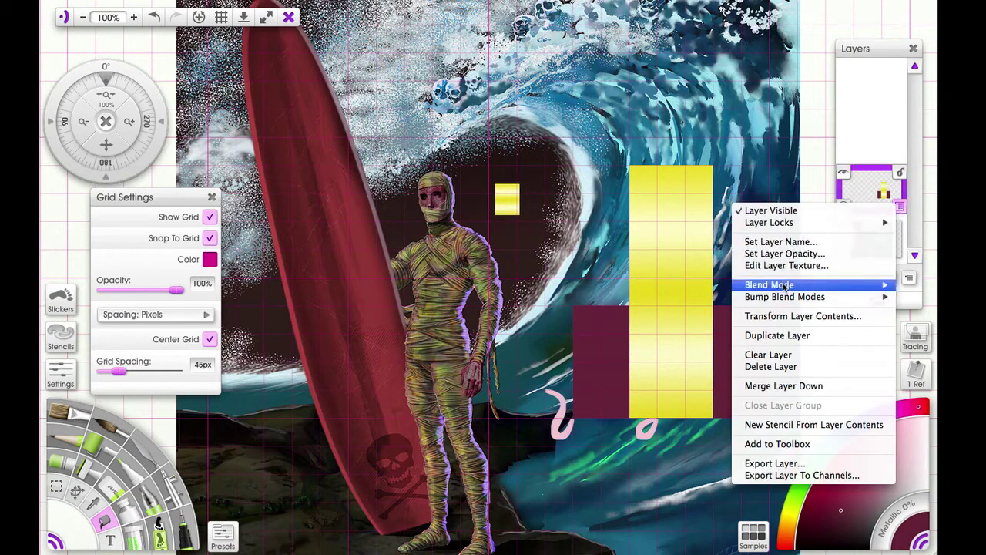
left_click(770, 356)
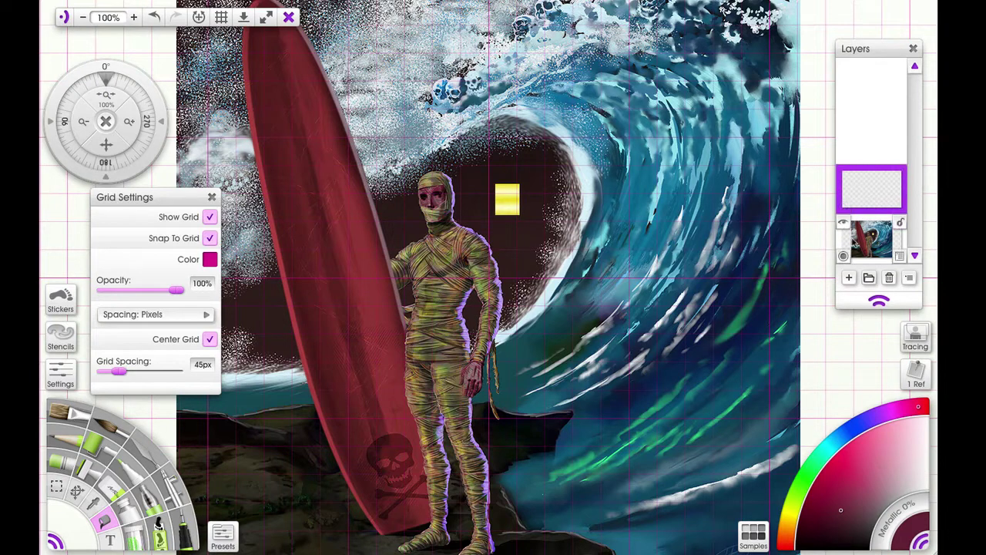
left_click(846, 223)
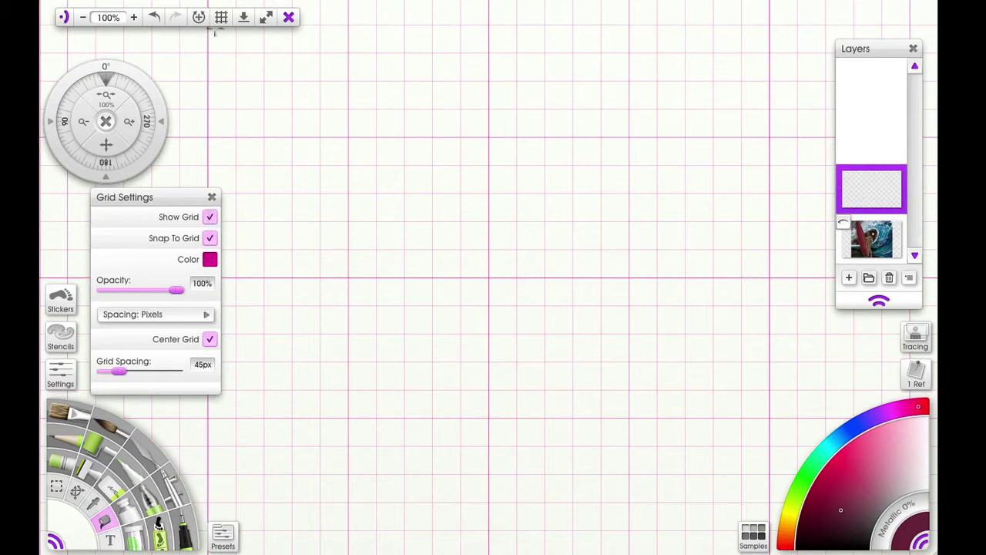
left_click(221, 19)
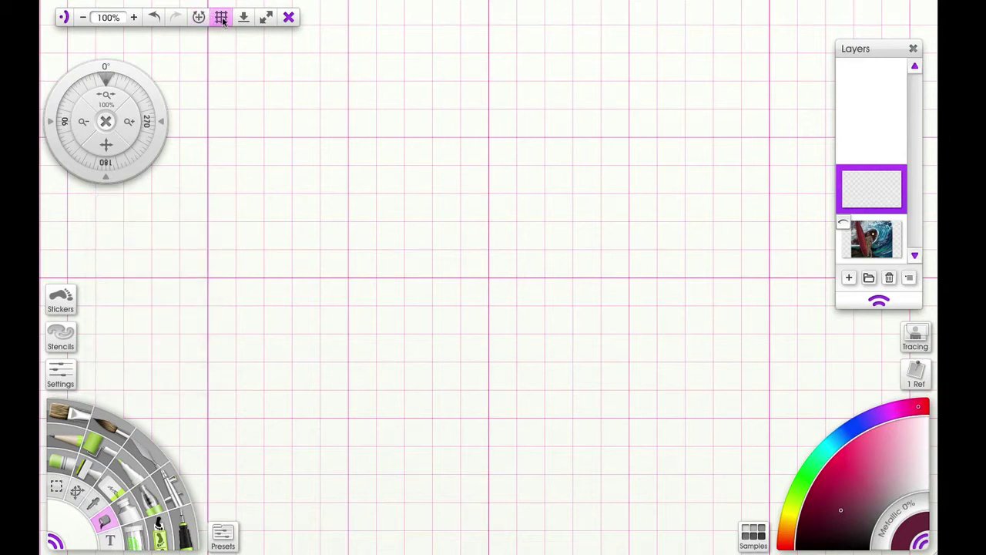
left_click(221, 18)
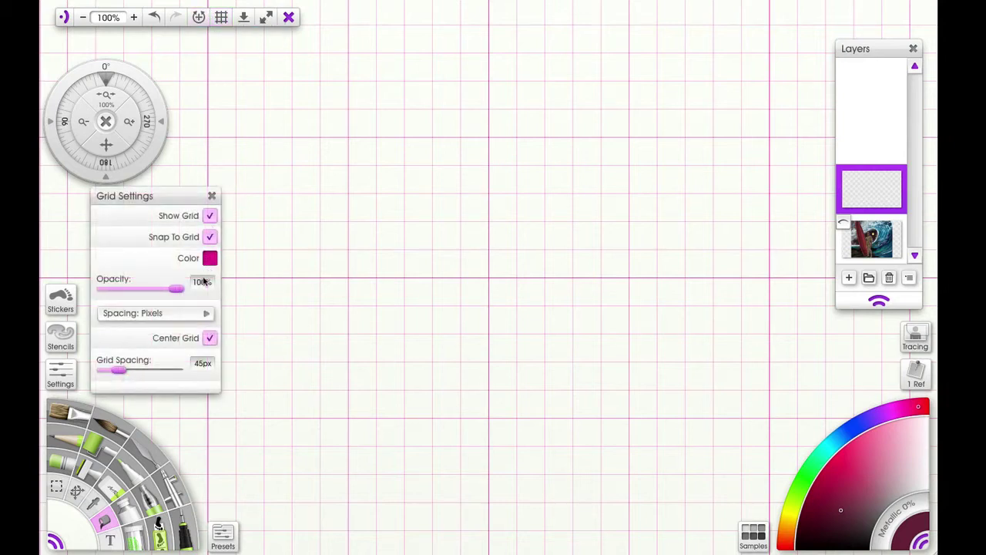